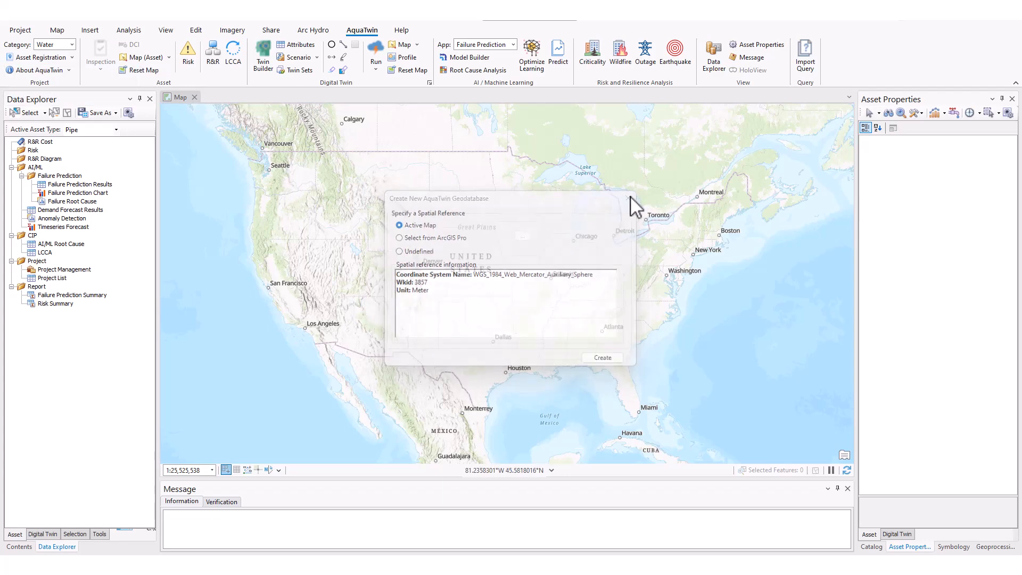
- View the Twin Builder wizard's data source options and close it without creating a twin
click(266, 56)
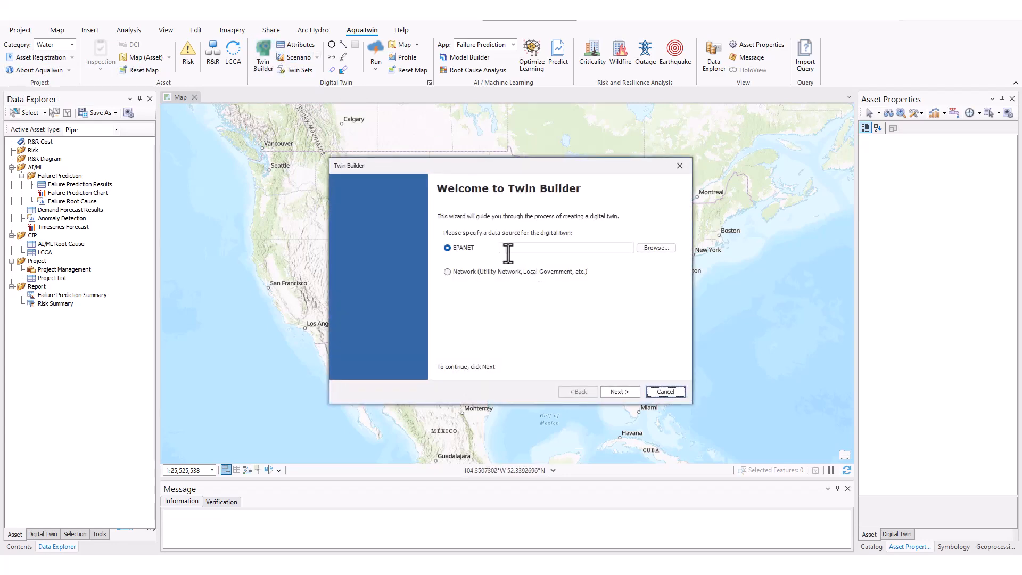
click(680, 166)
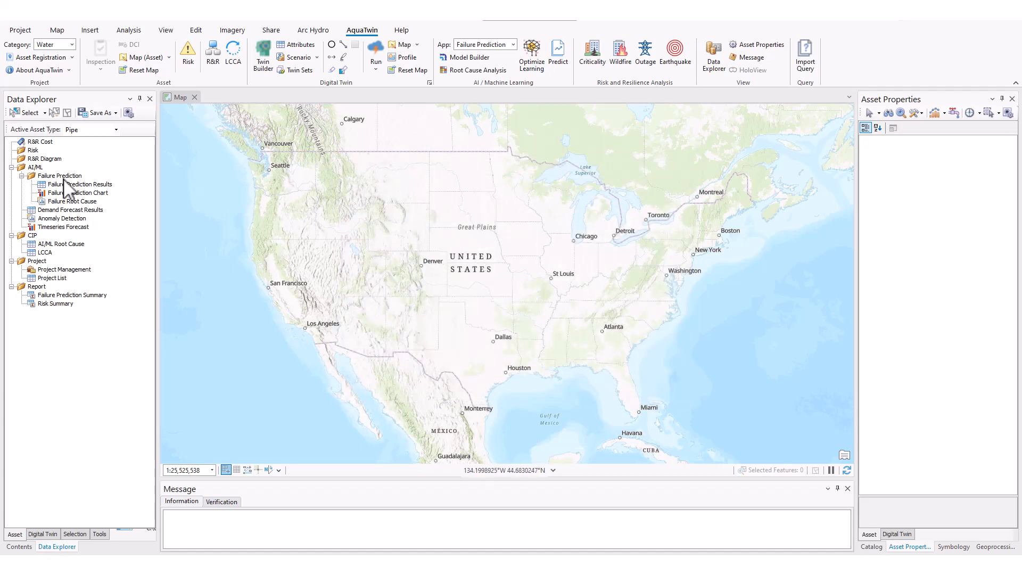
- Switch the project category to Sewer and back to Water
click(73, 46)
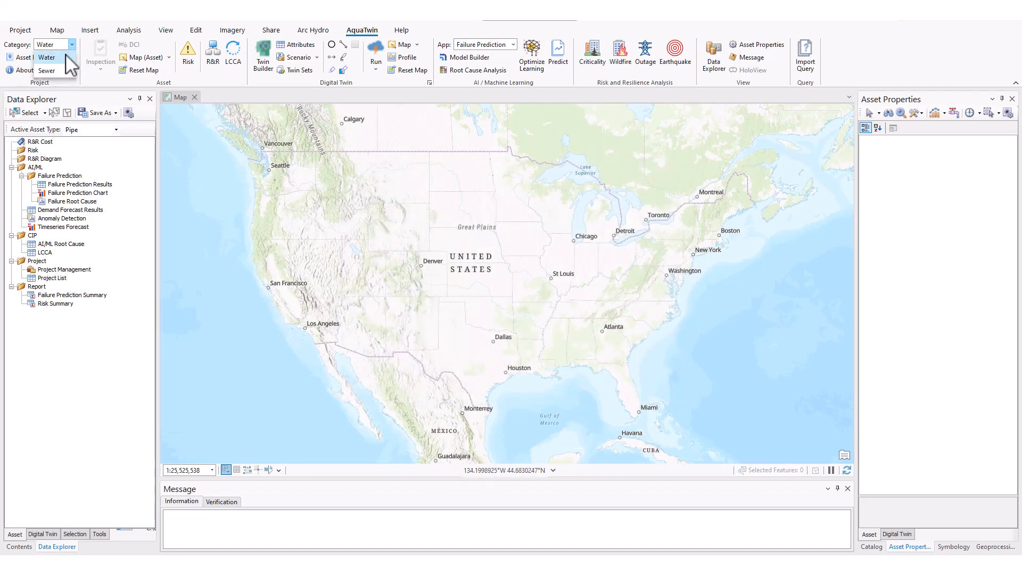
click(61, 71)
click(74, 45)
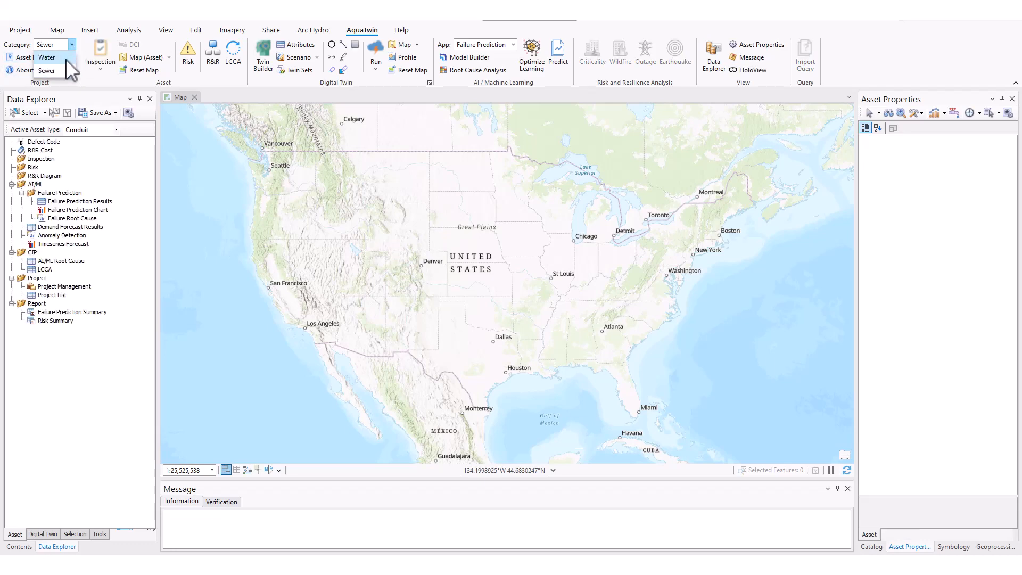
click(66, 57)
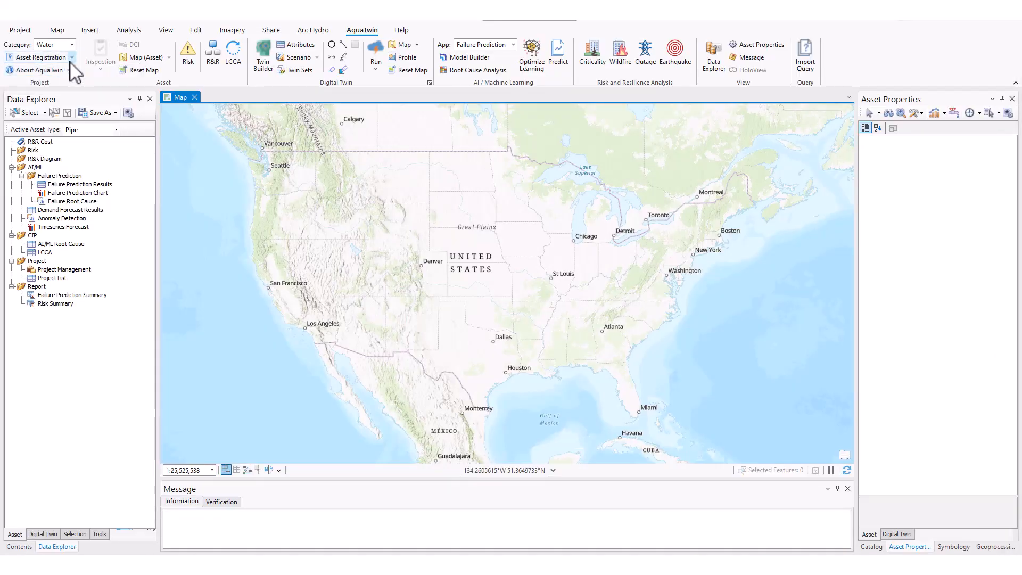
- Create a new AquaTwin geodatabase for the Water category using the active map's spatial reference
click(70, 59)
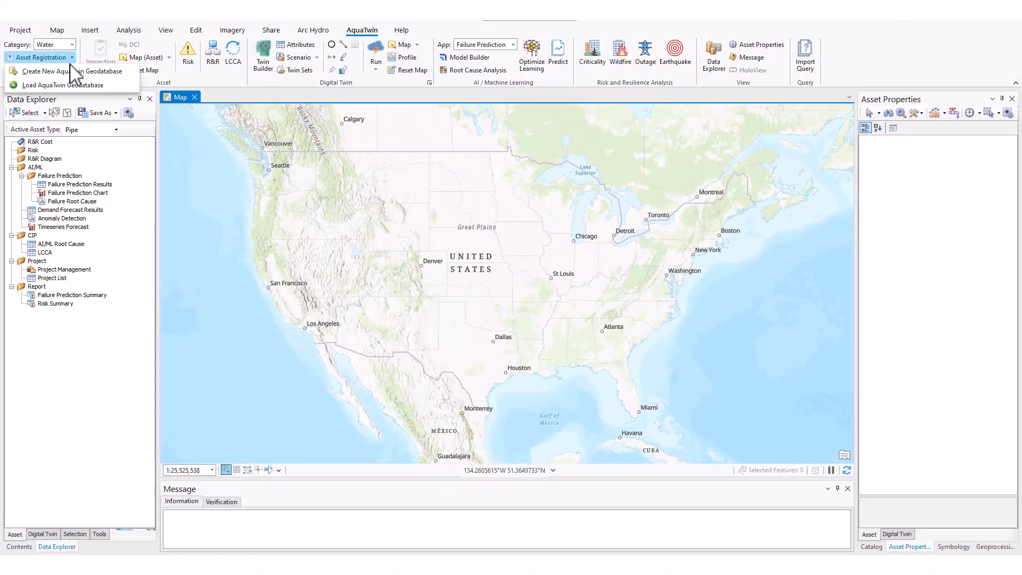
click(71, 70)
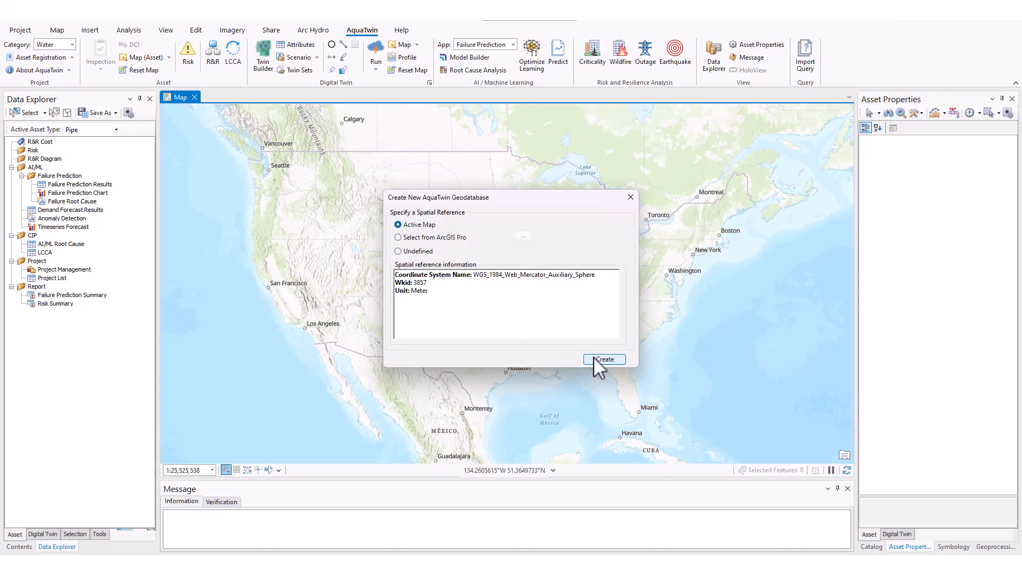
click(595, 359)
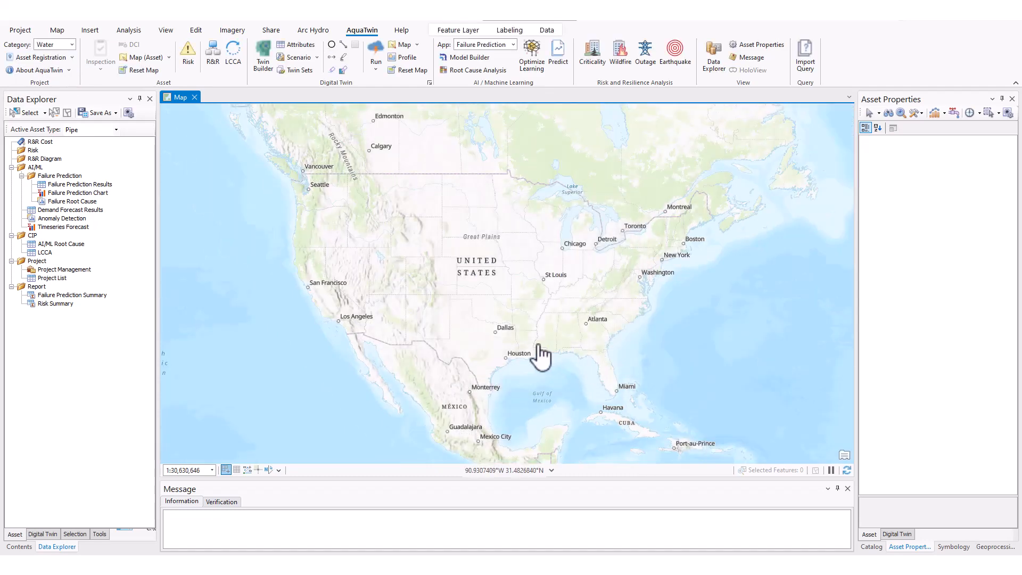
- View the Import Center's field mapping options and the Twin Builder's data source page, closing each without importing
click(100, 534)
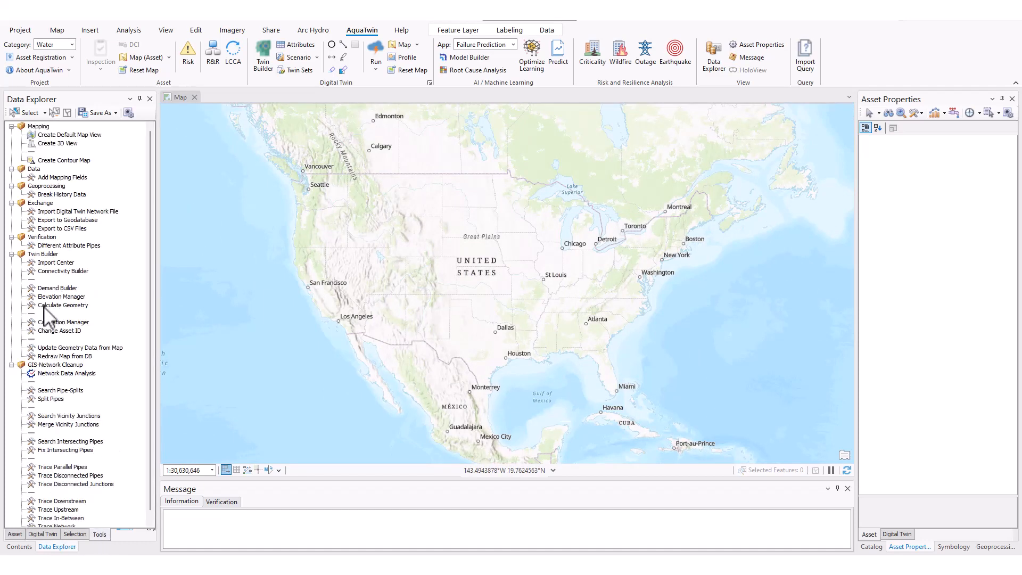
double_click(56, 262)
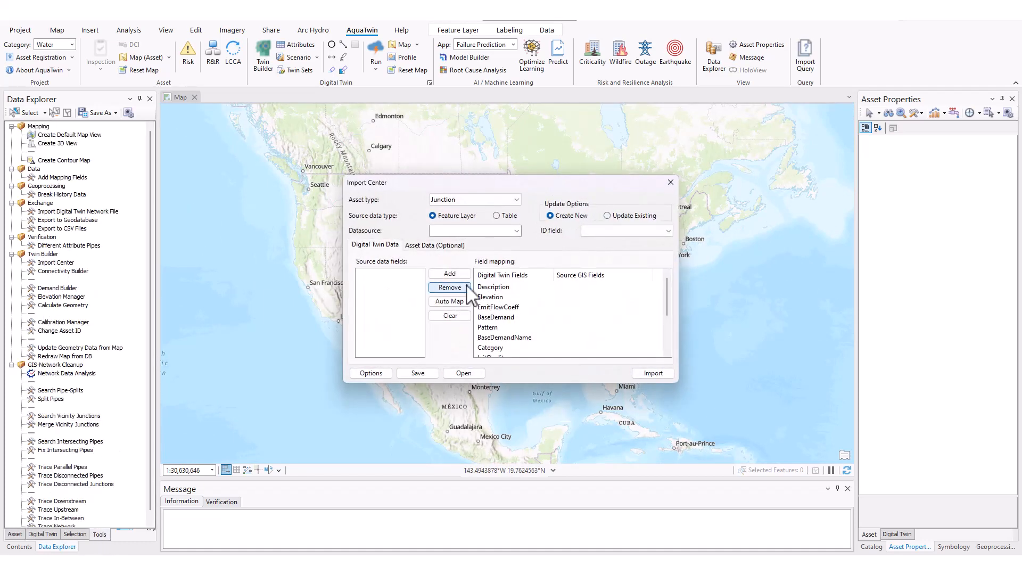
click(672, 184)
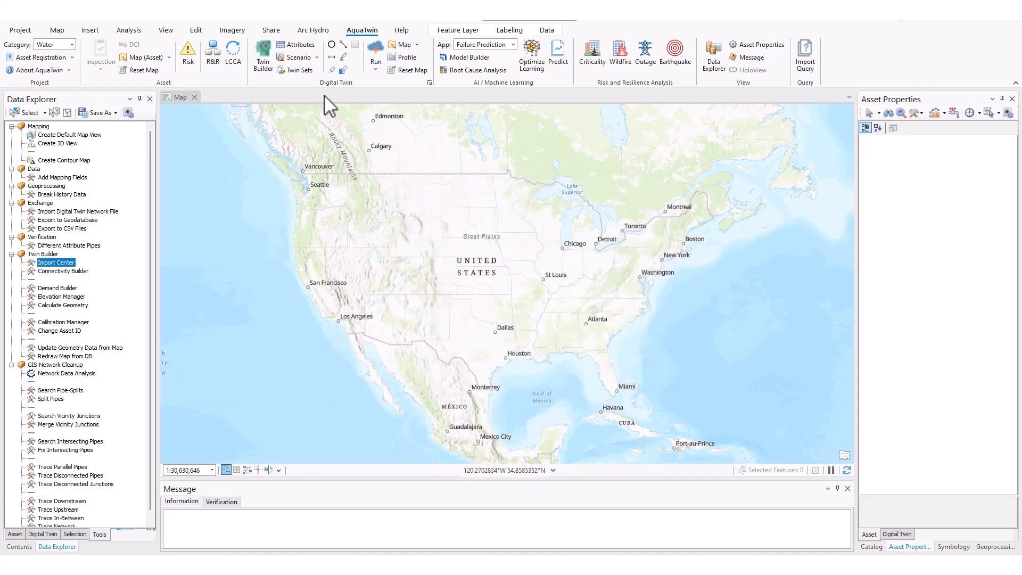
click(264, 56)
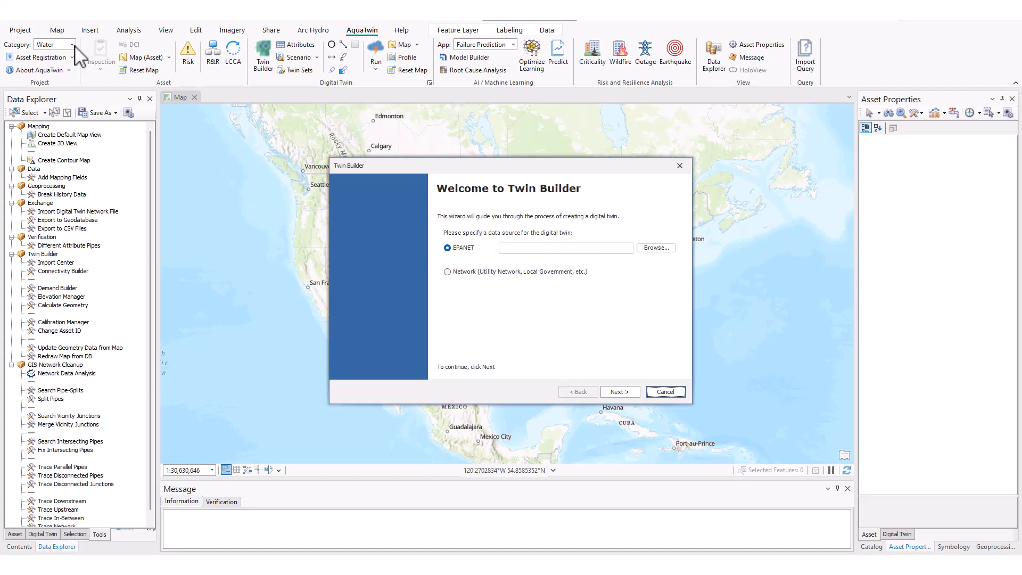
click(687, 163)
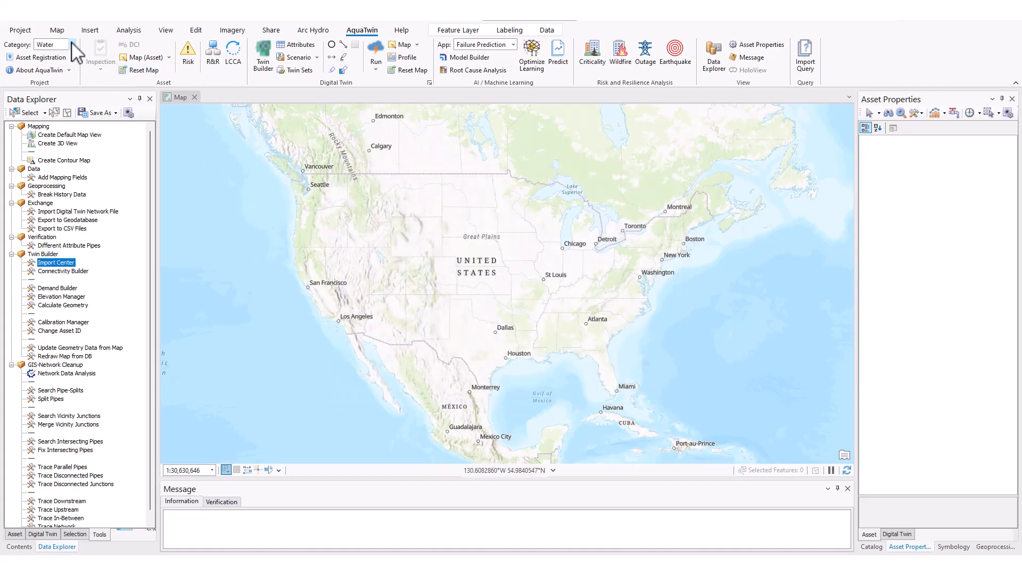
- Change the project category to Sewer and view the Twin Builder wizard for sewer models
click(72, 45)
click(66, 75)
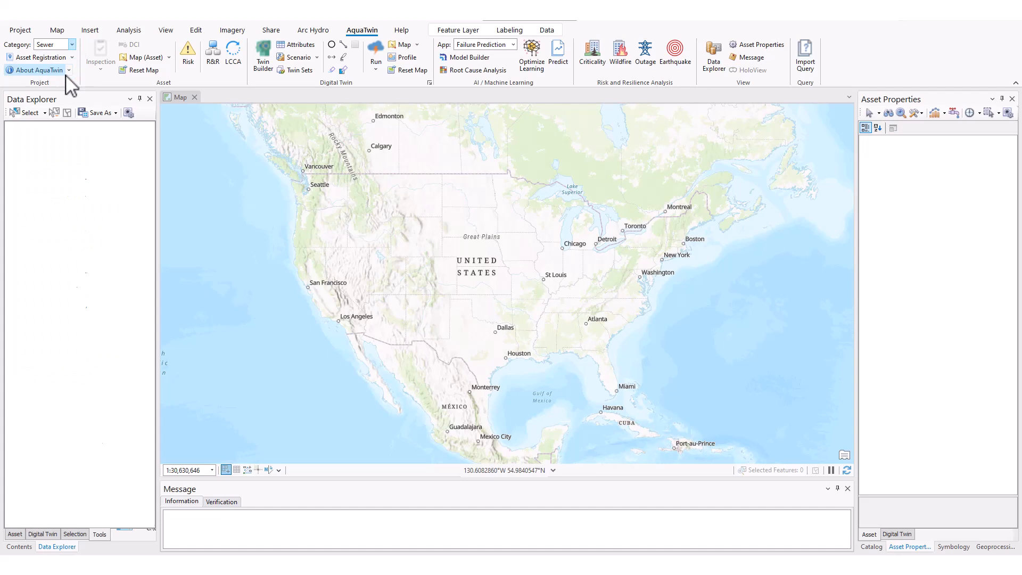
click(262, 57)
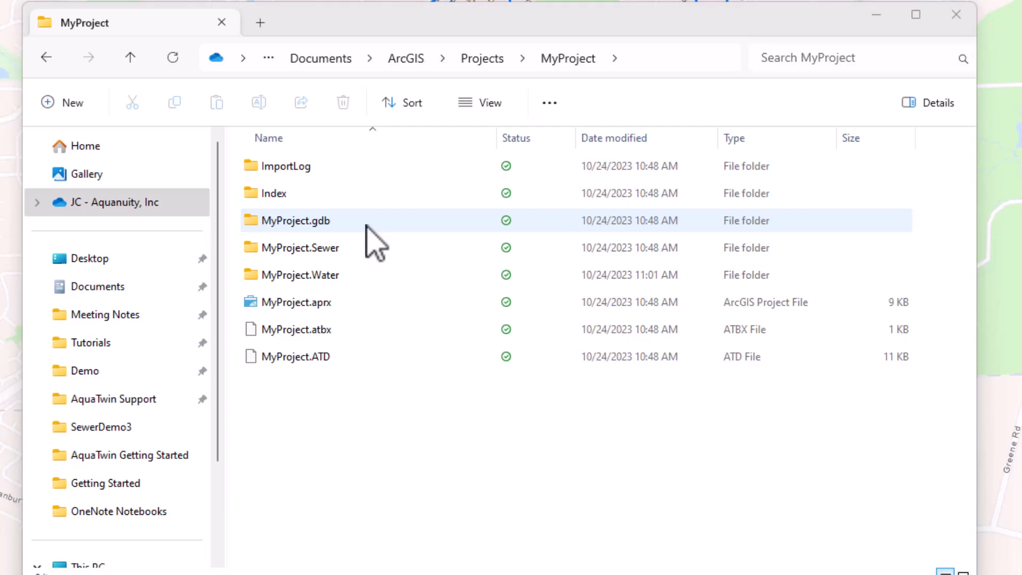
- In File Explorer, examine the MyProject folder's MyProject.gdb and open the MyProject.Water folder
click(392, 231)
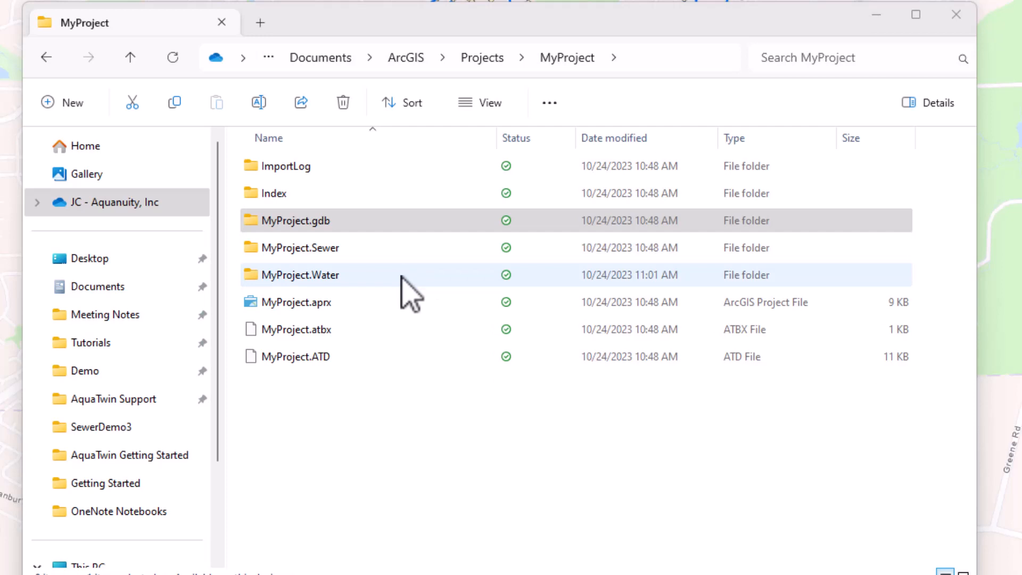
double_click(374, 277)
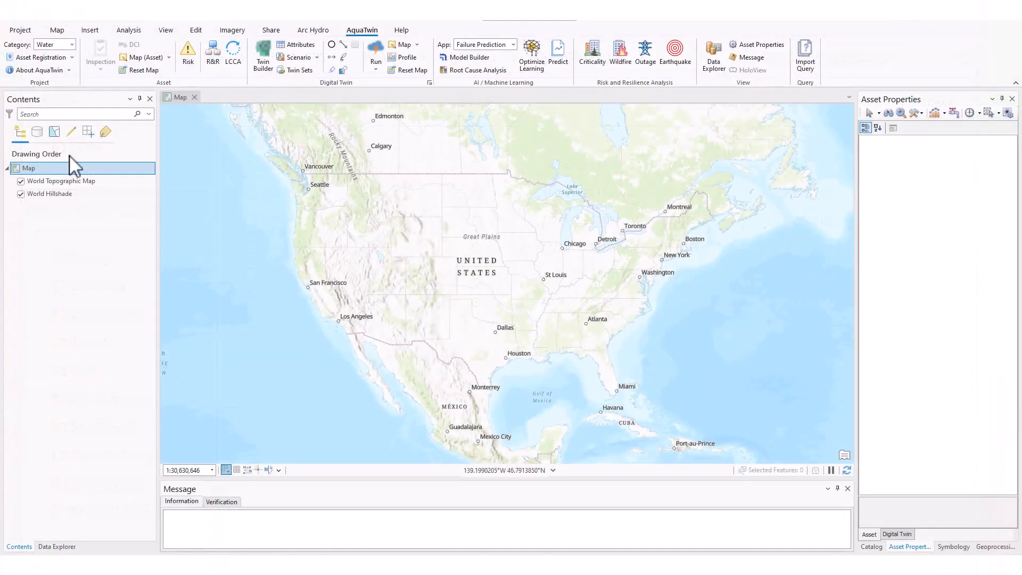
- Set the map's XY coordinate system to the favorite NAD_1983_HARN_StatePlane_Illinois_East_FIPS_1201
right_click(56, 169)
click(122, 419)
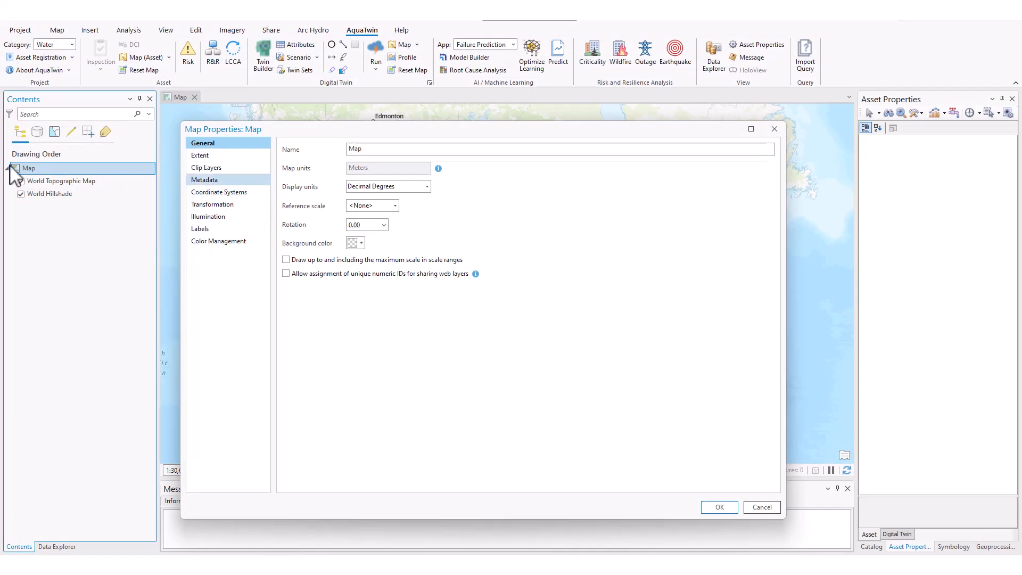
click(211, 193)
click(288, 229)
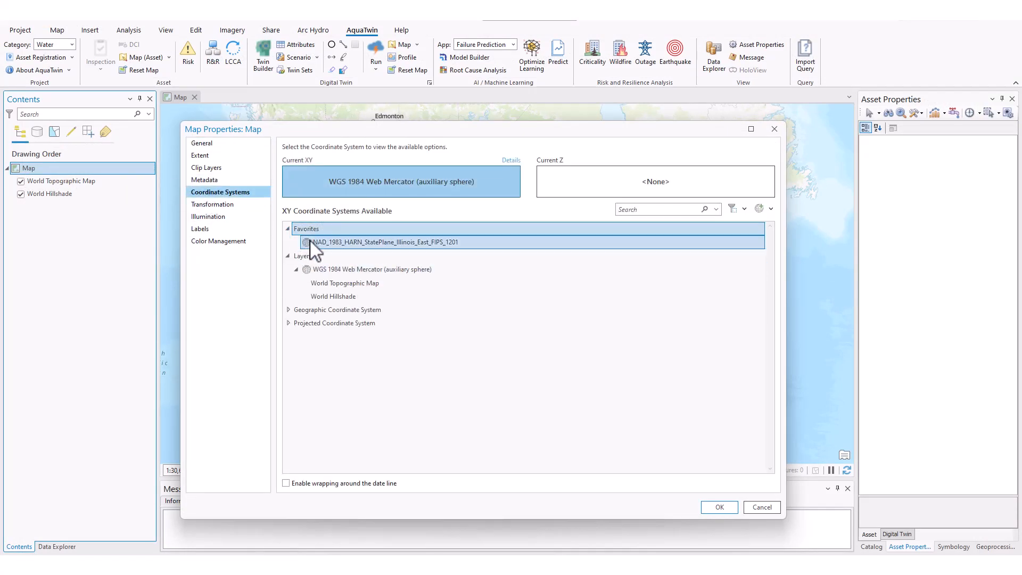
click(325, 242)
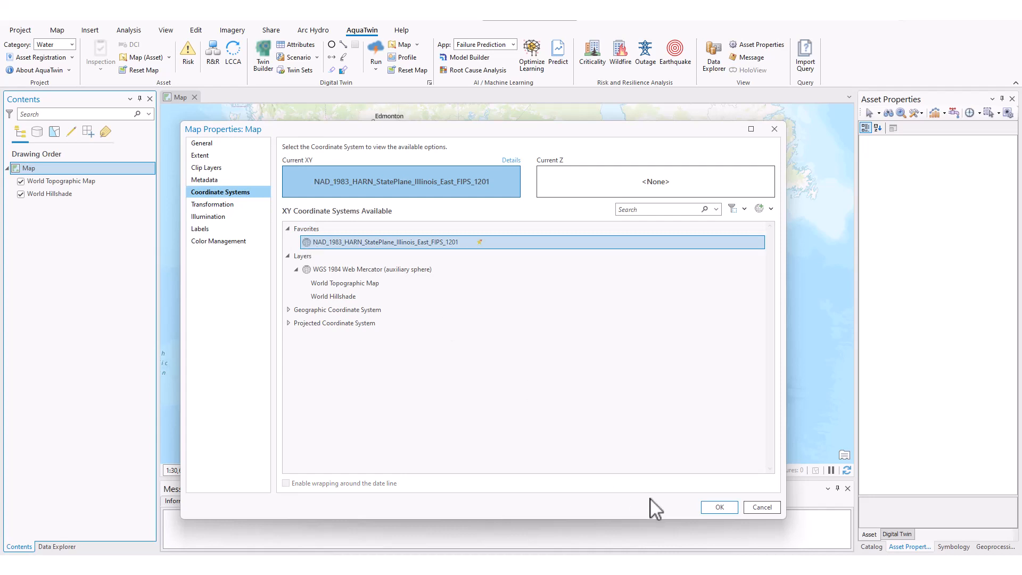
click(714, 511)
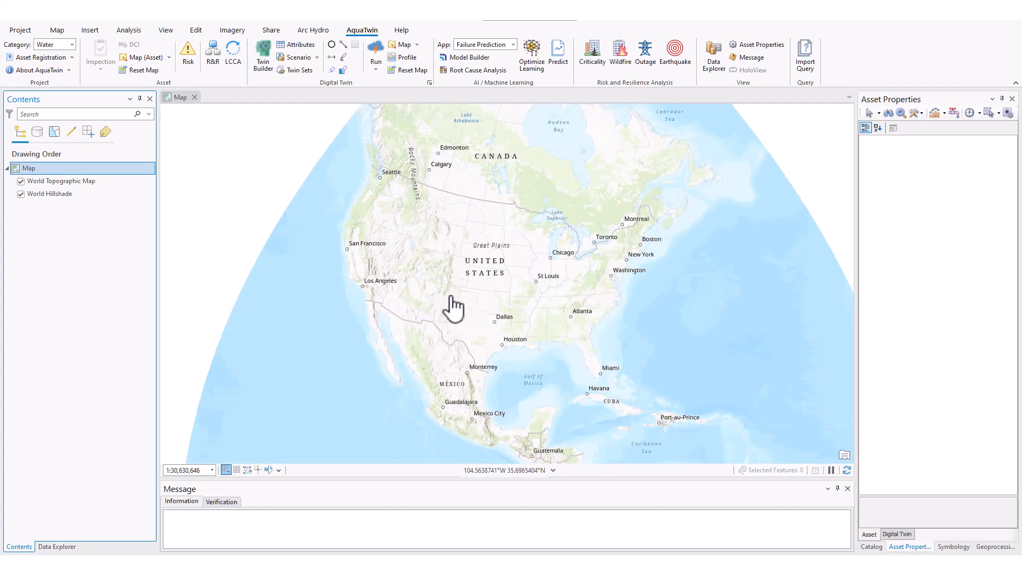
- Build the water digital twin from the EPANET file in C:\Demo\TwinMaps\TwinMaps.Water\Scenario1, using the active map's spatial reference
click(262, 65)
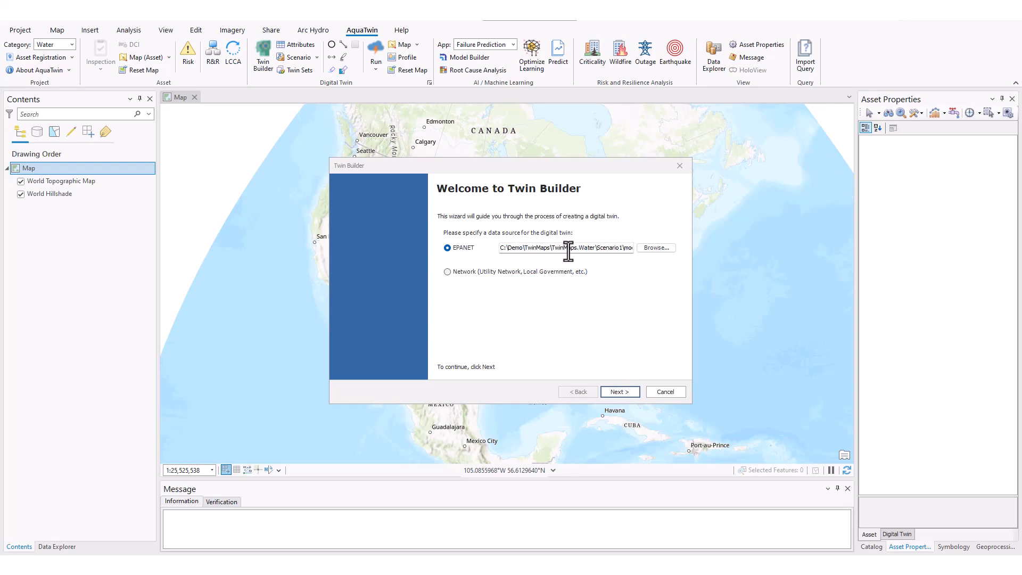
click(620, 392)
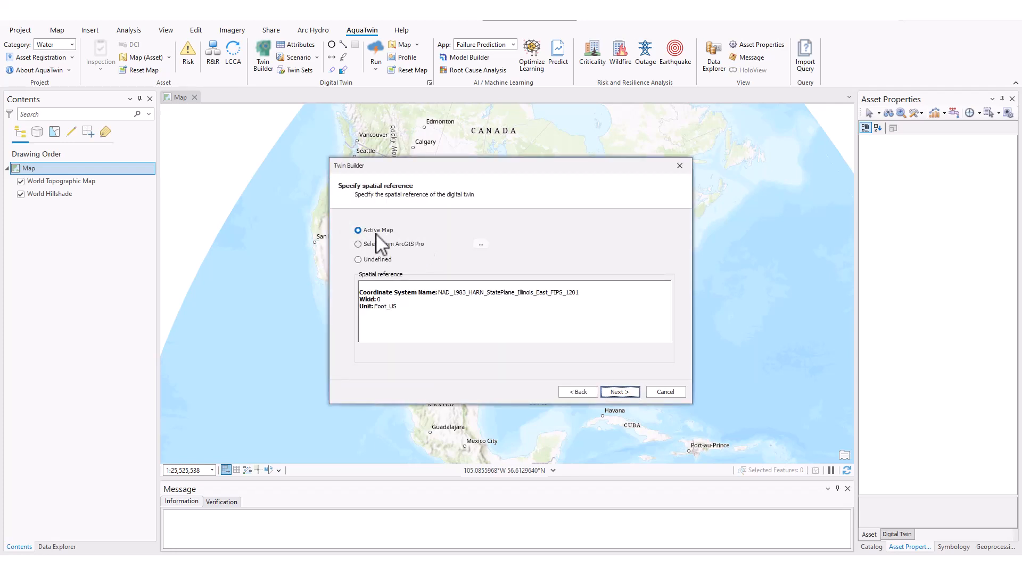
click(621, 392)
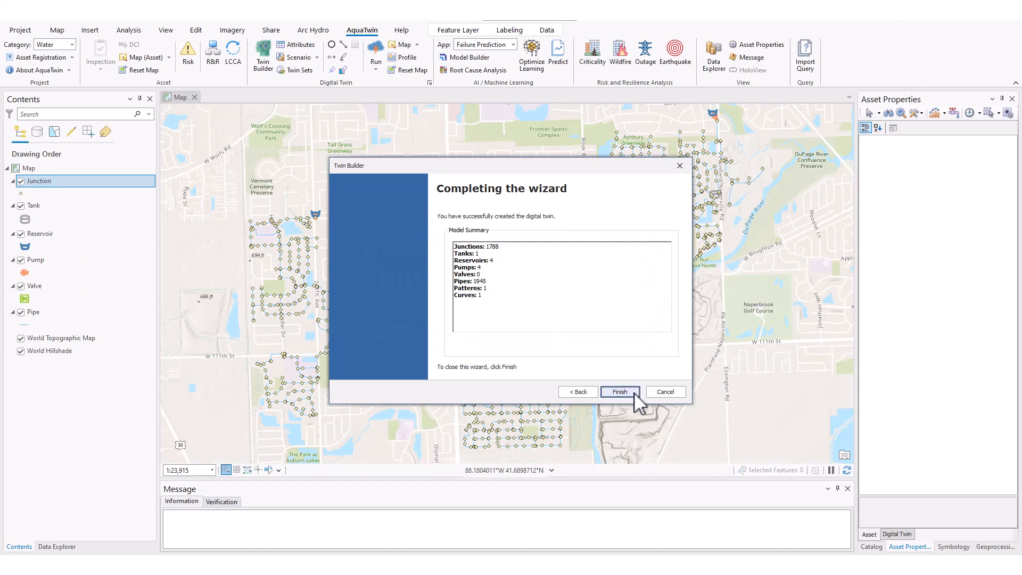
click(620, 391)
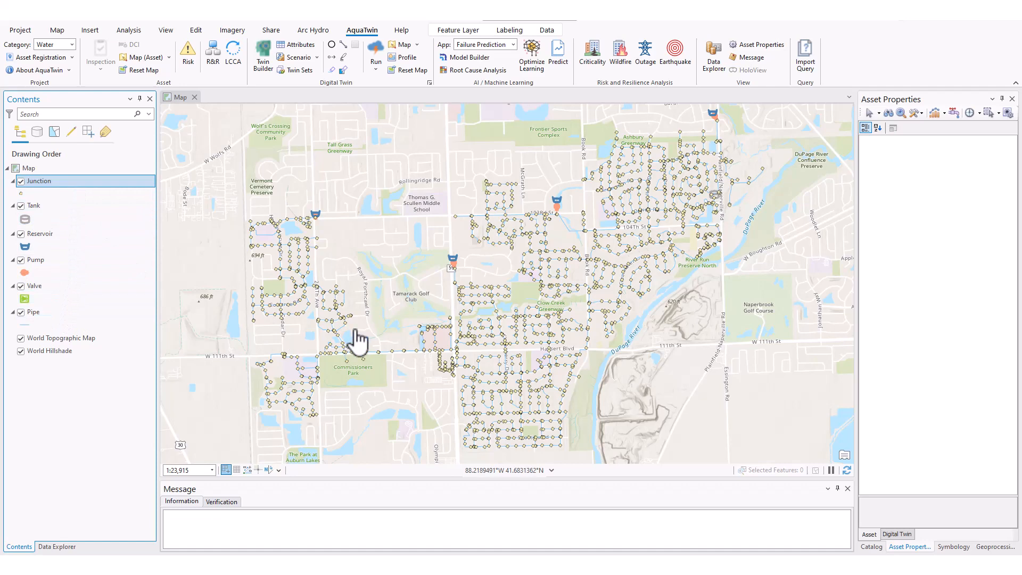
- Reopen the Data Explorer pane, undock it and dock it back beside the map
click(45, 546)
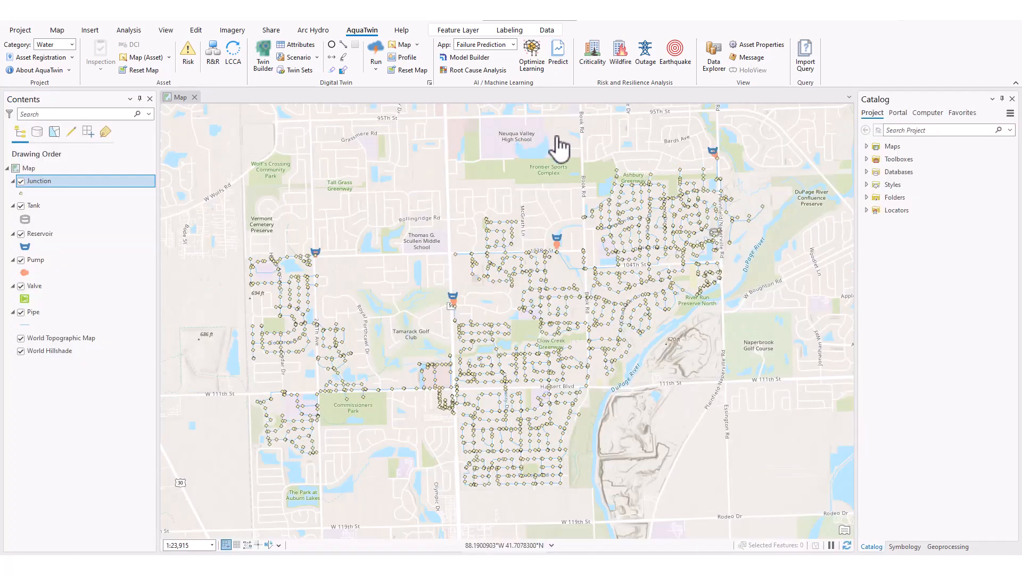
click(722, 65)
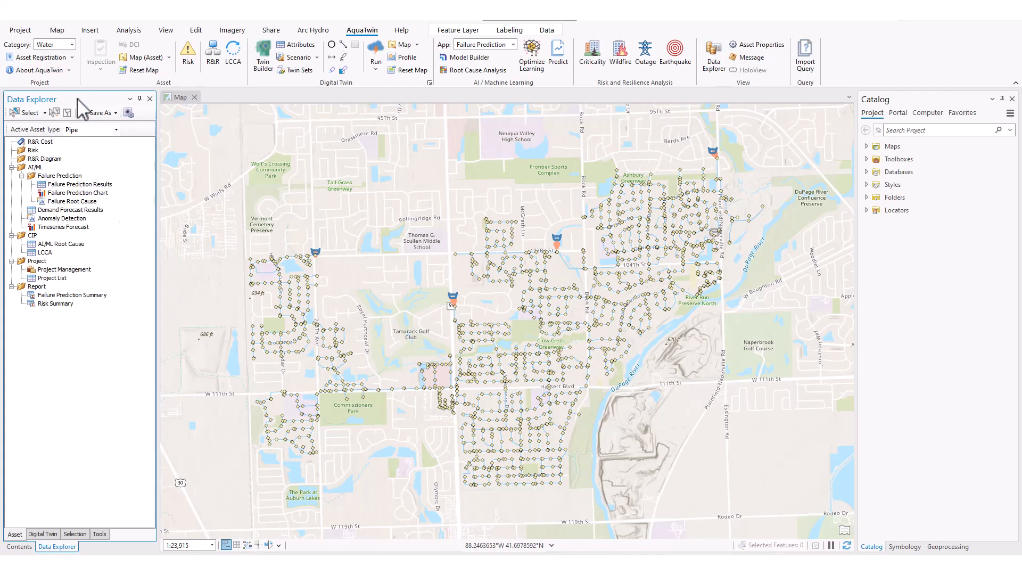
drag(80, 100, 82, 307)
mouse_move(24, 324)
mouse_down()
mouse_move(407, 319)
mouse_move(18, 323)
mouse_up()
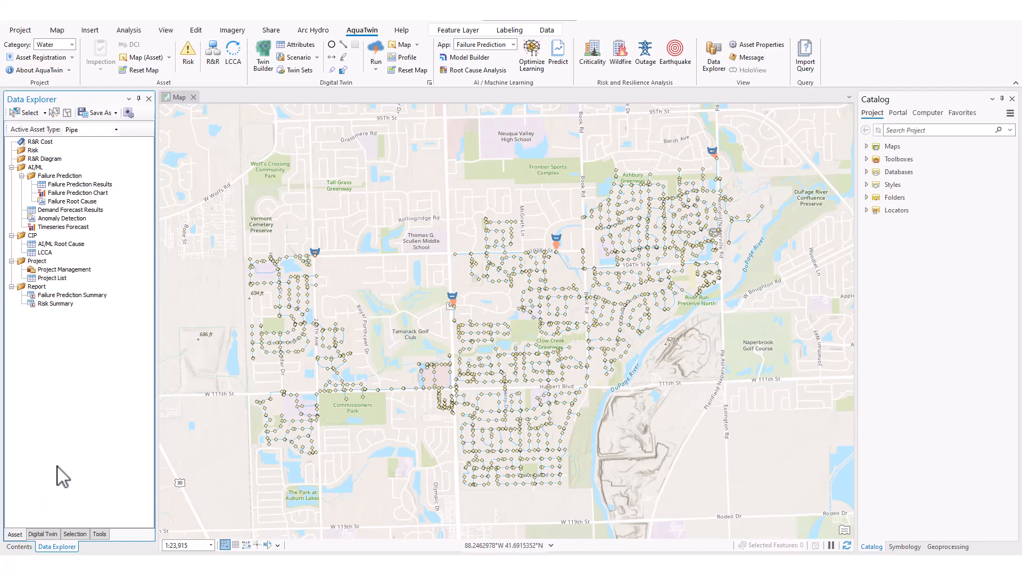
- Examine the Data Explorer's digital twin contents, its saved selections, queries and graphs, and its list of tools
click(42, 534)
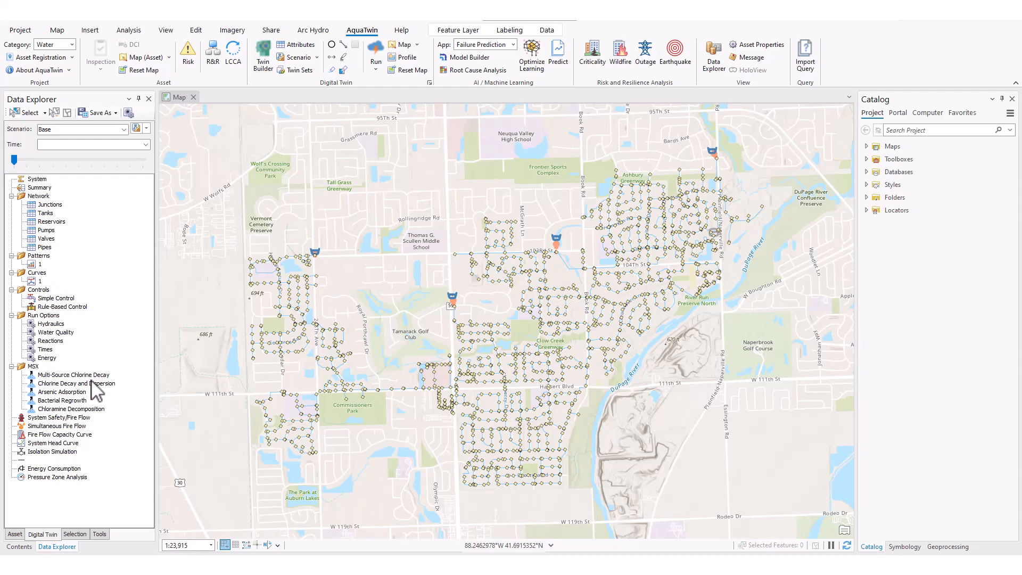
click(85, 534)
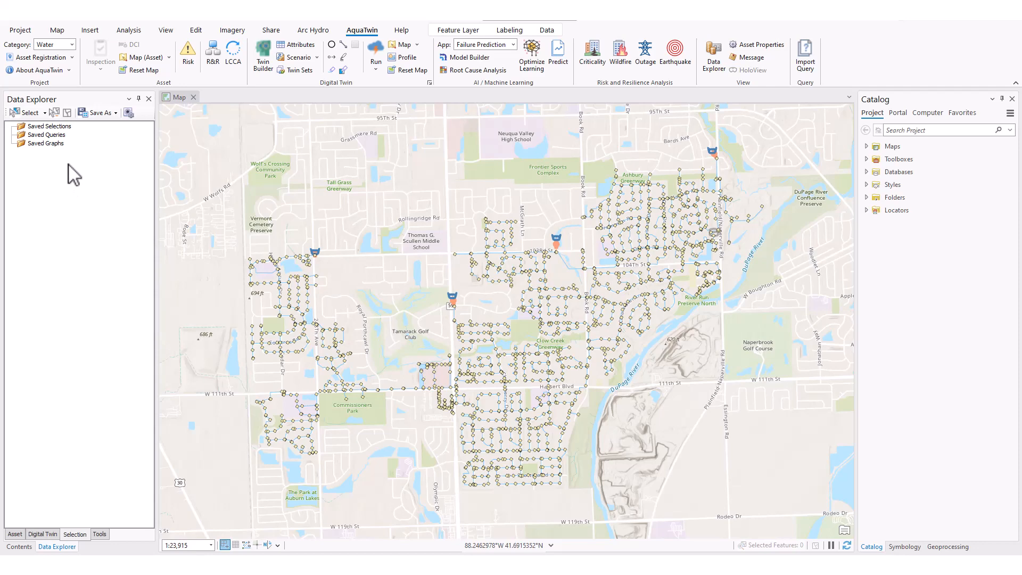
click(99, 534)
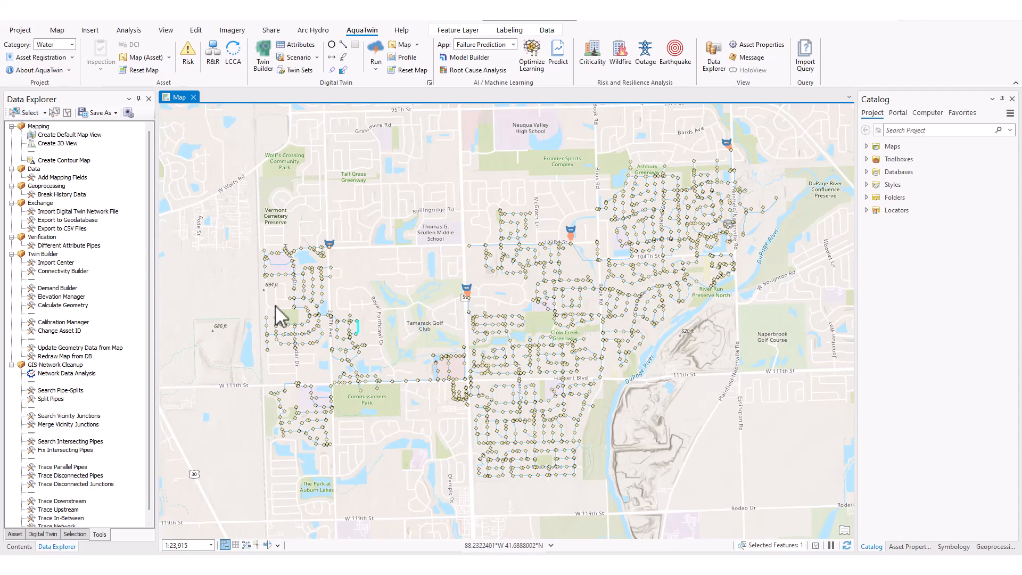
- Select the group of pipes and junctions around Ashwood Park on the map
scroll(281, 317, up, 2)
drag(348, 358, 347, 358)
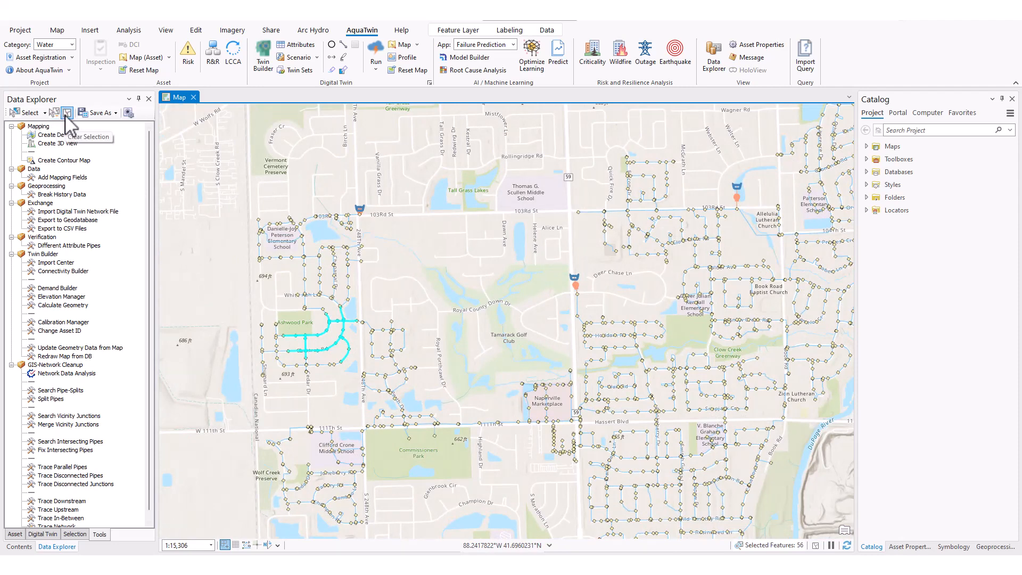
- View the Data Explorer's options for saving the current selection and its folders of saved selections, queries and graphs
click(110, 113)
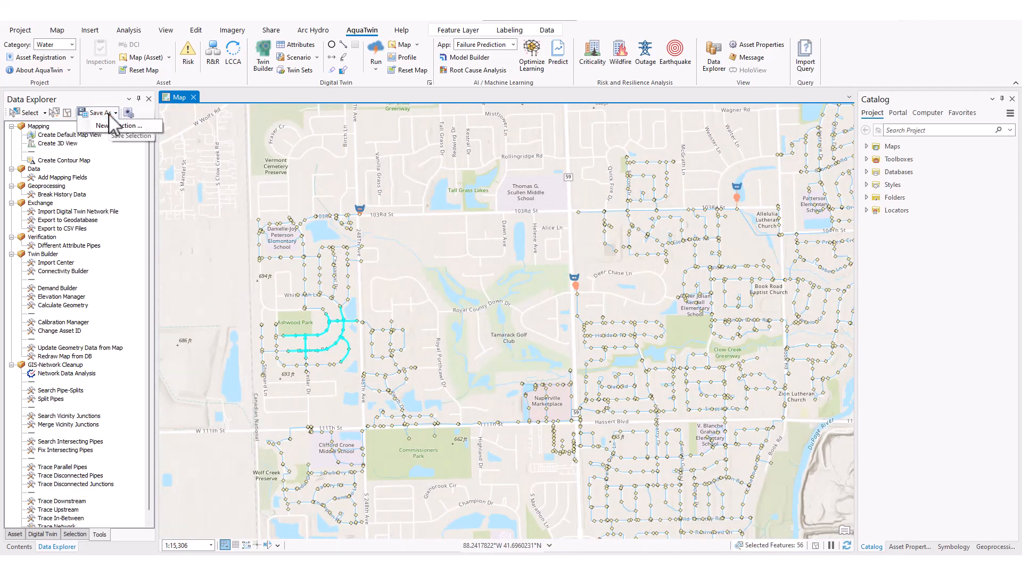
click(85, 98)
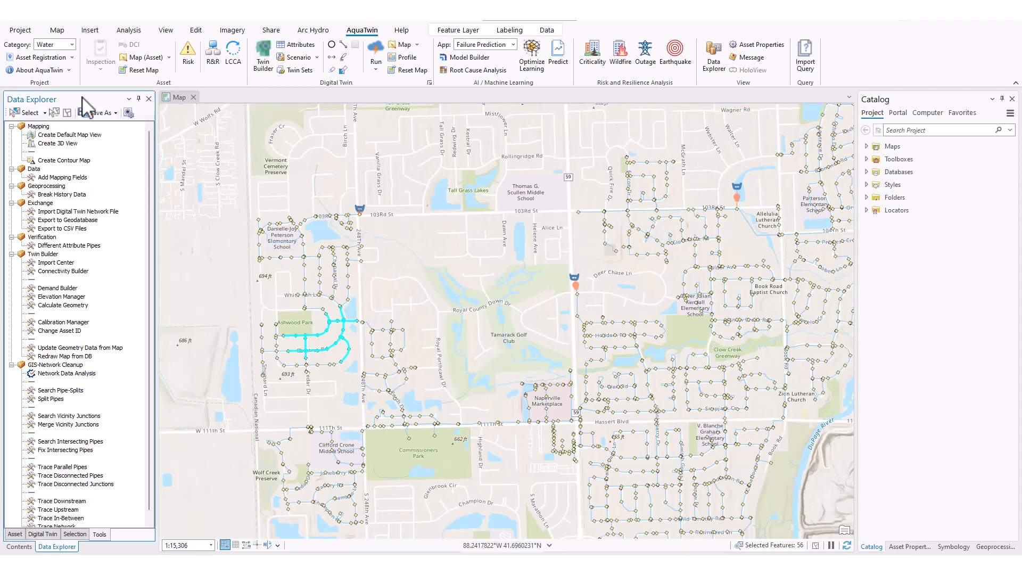
click(73, 535)
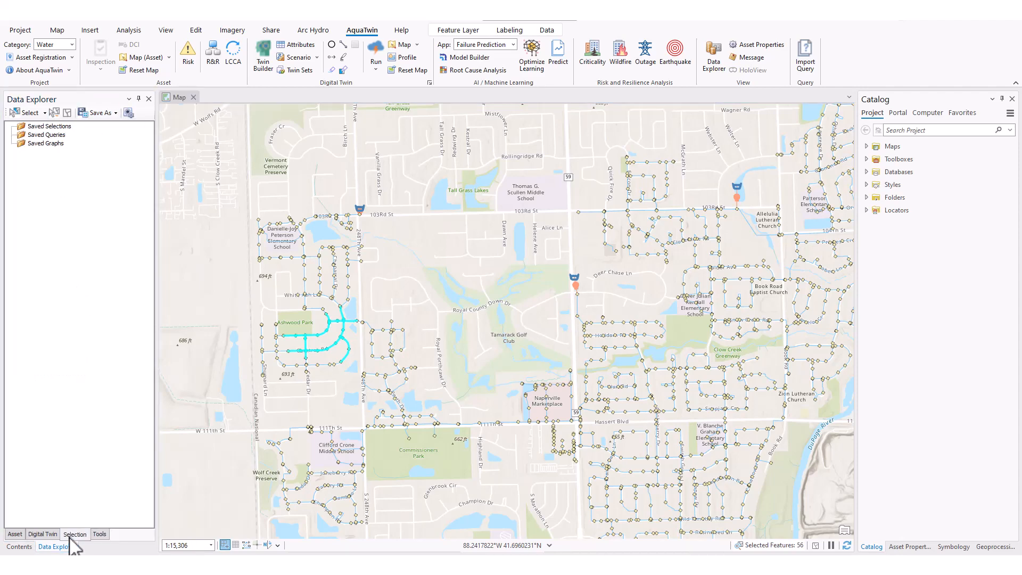
- Review the Data Explorer's digital twin contents and tools, and view the Connectivity Builder settings without building connectivity
click(49, 536)
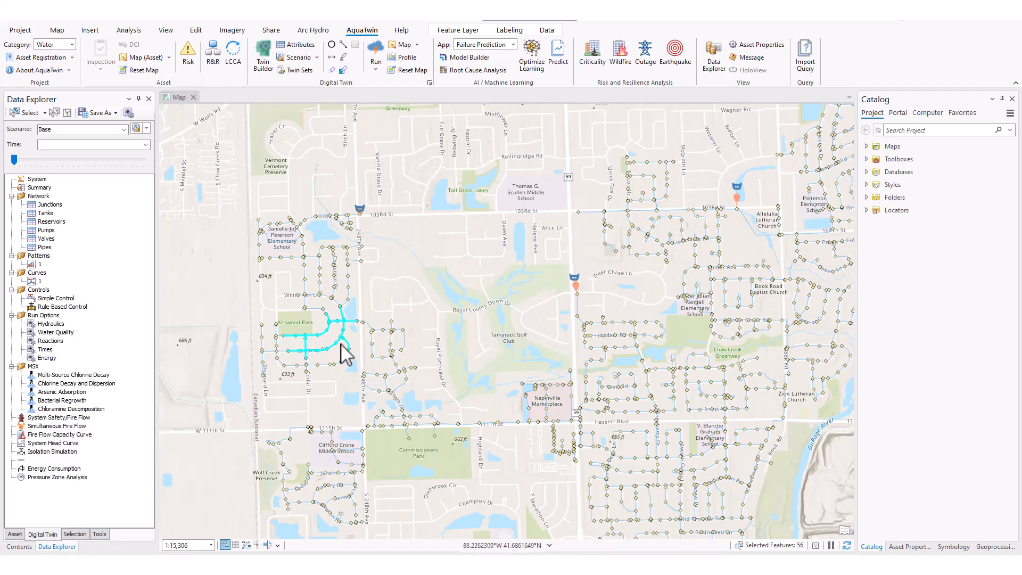
click(100, 535)
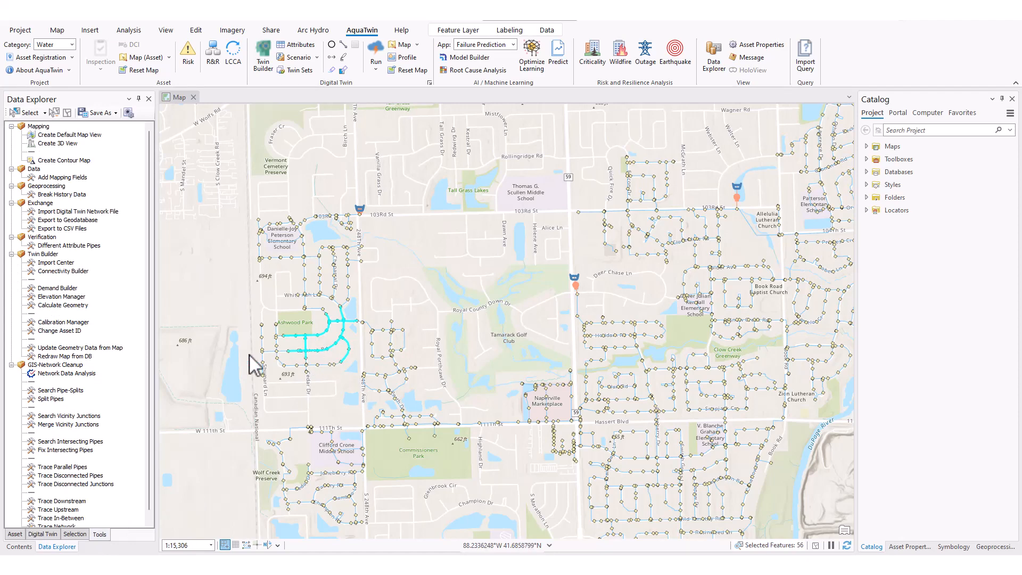
double_click(63, 271)
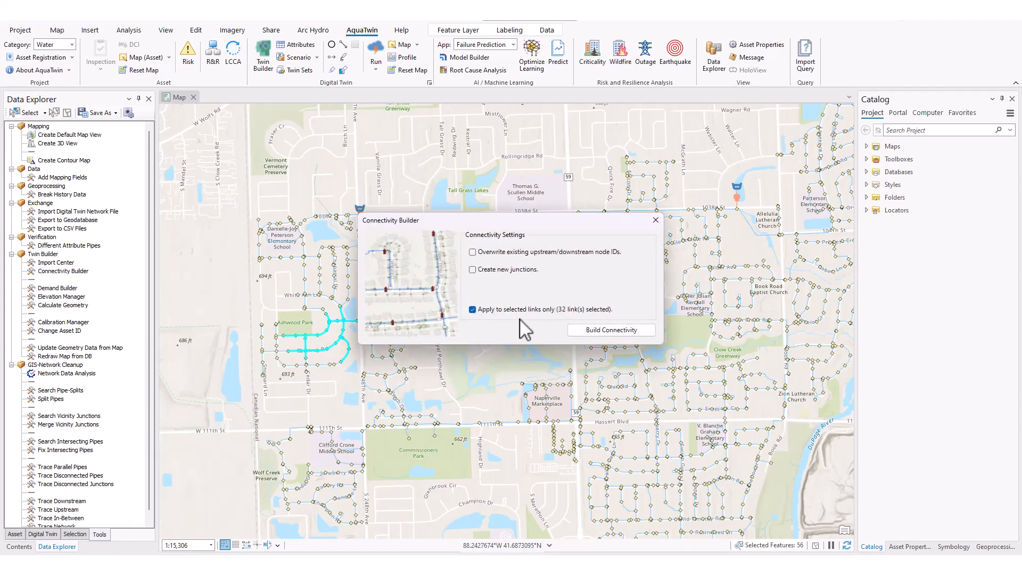
click(656, 220)
- Open the digital twin attribute table for the selected pipes and move its window clear of the map selection
click(49, 534)
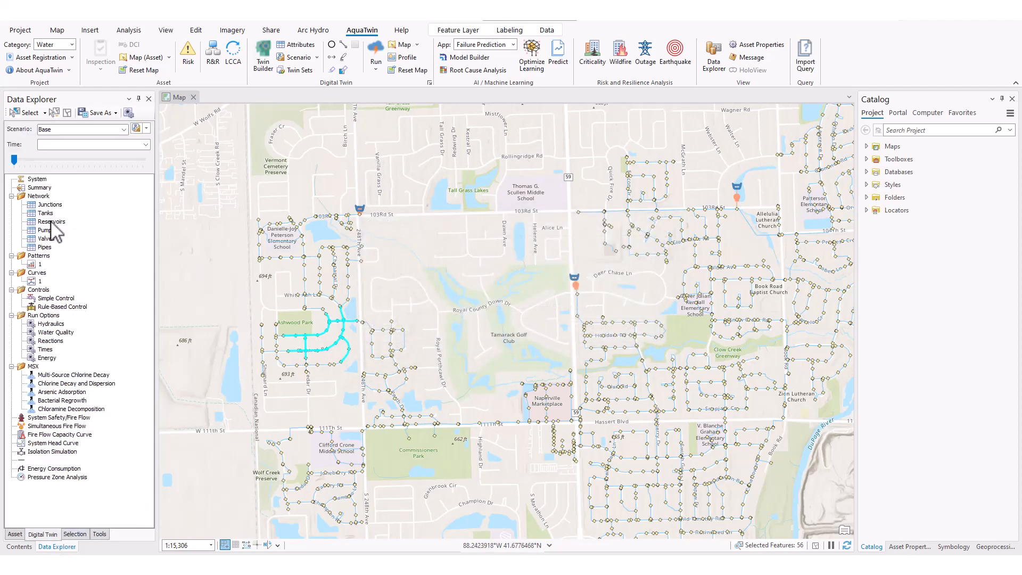
click(45, 247)
drag(367, 162, 388, 134)
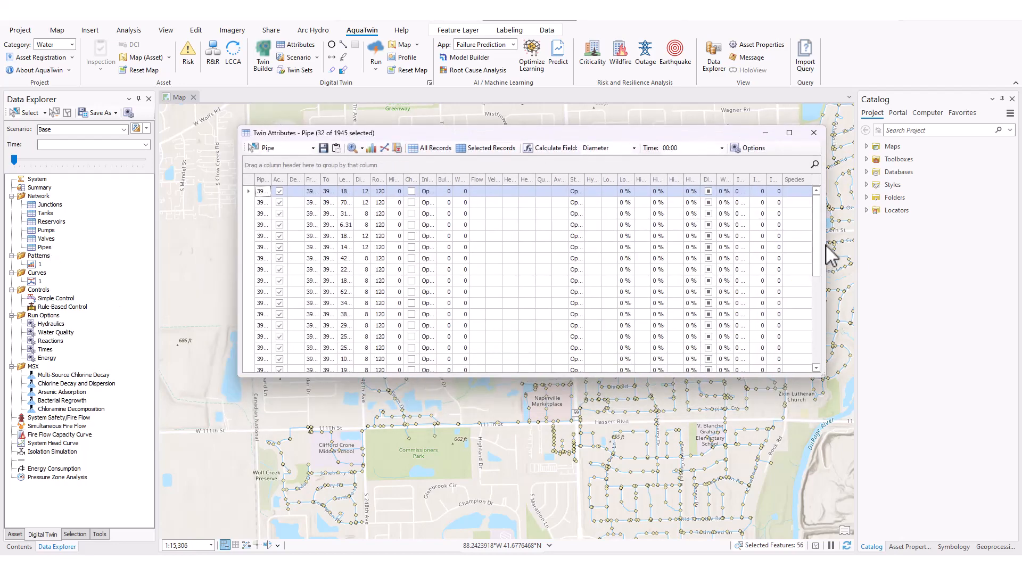
- Select the small group of pipes and junctions just north of Commissioners Park to list their pipe attributes, and close the table
click(254, 149)
drag(369, 412, 392, 440)
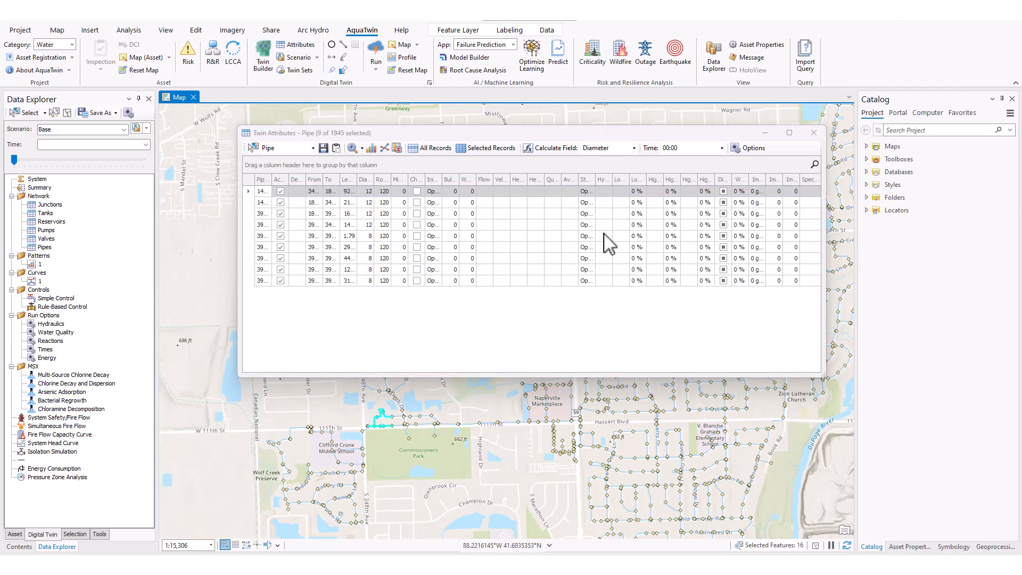
click(814, 134)
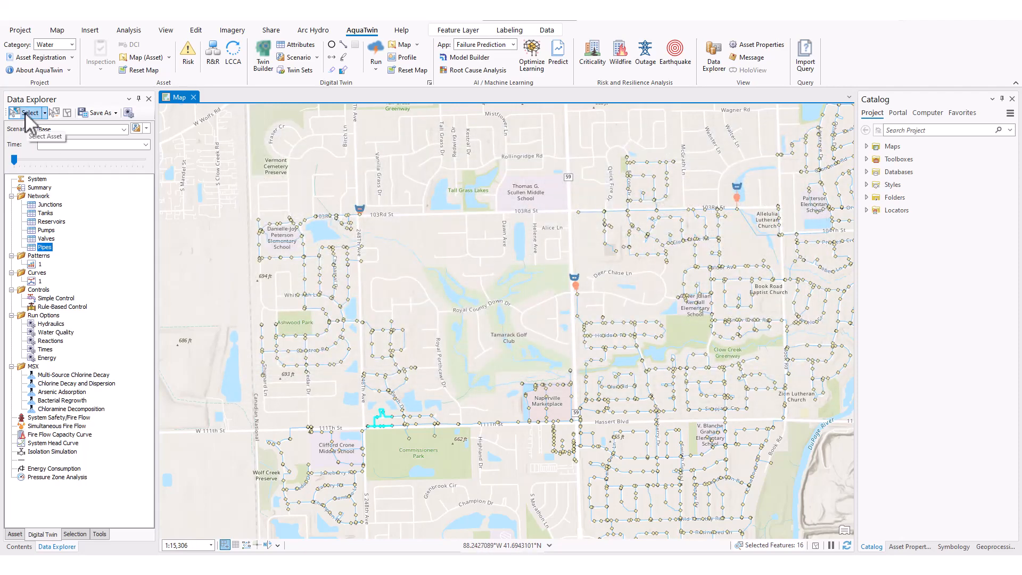
- Open the Asset Properties pane and display the asset attributes of the pipe beside River Run Preserve North
click(907, 547)
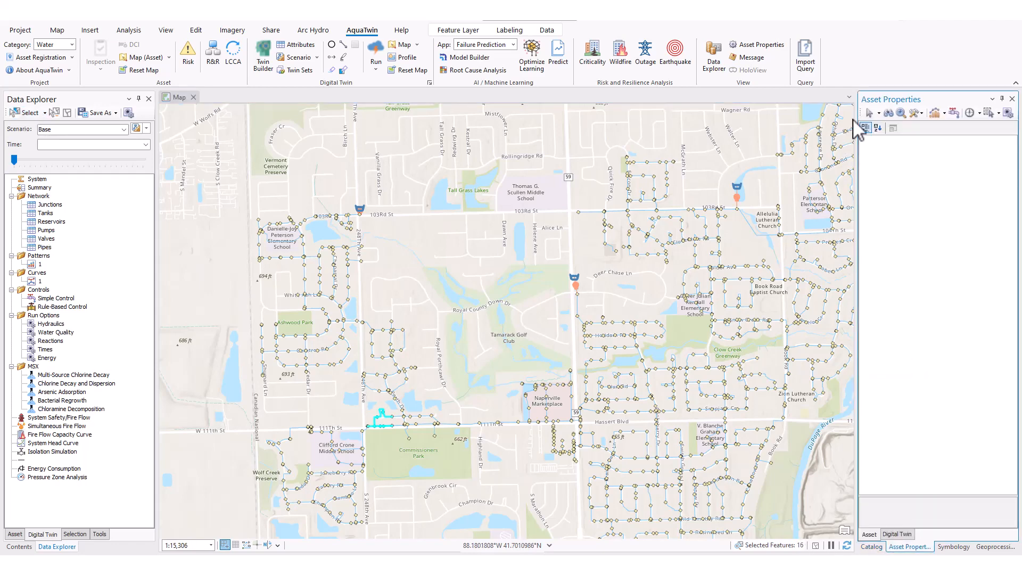
click(866, 114)
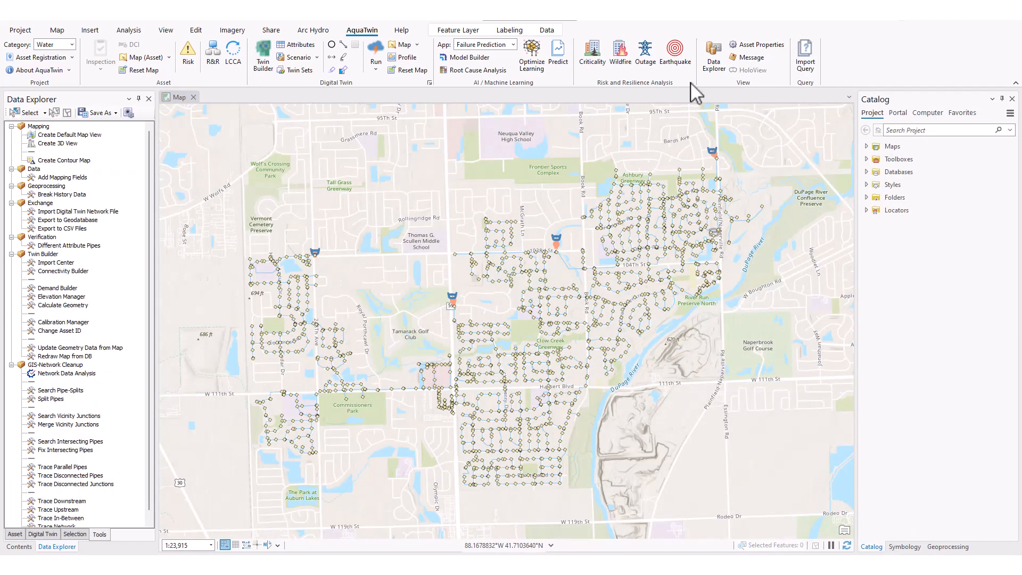
click(761, 47)
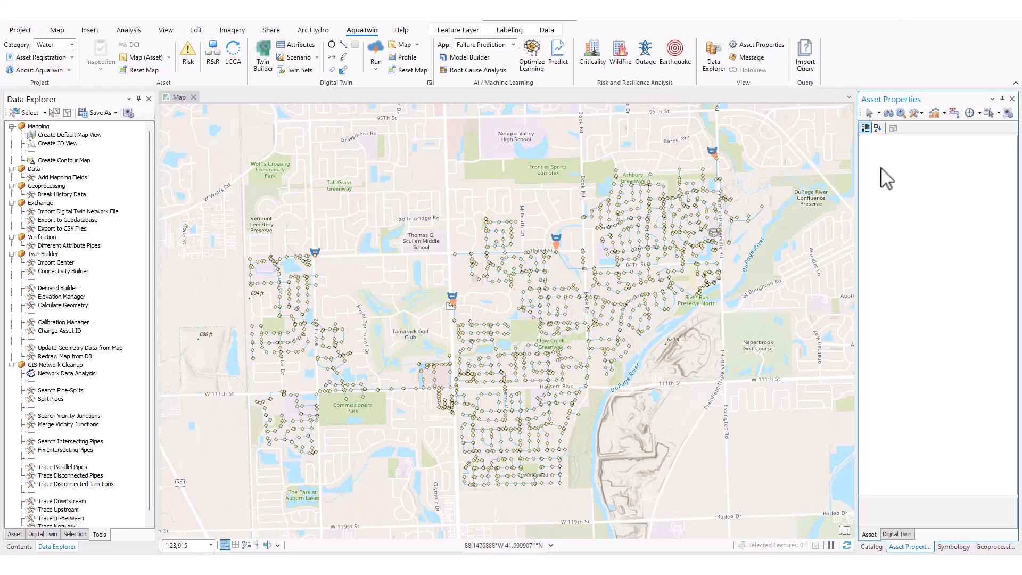
click(871, 114)
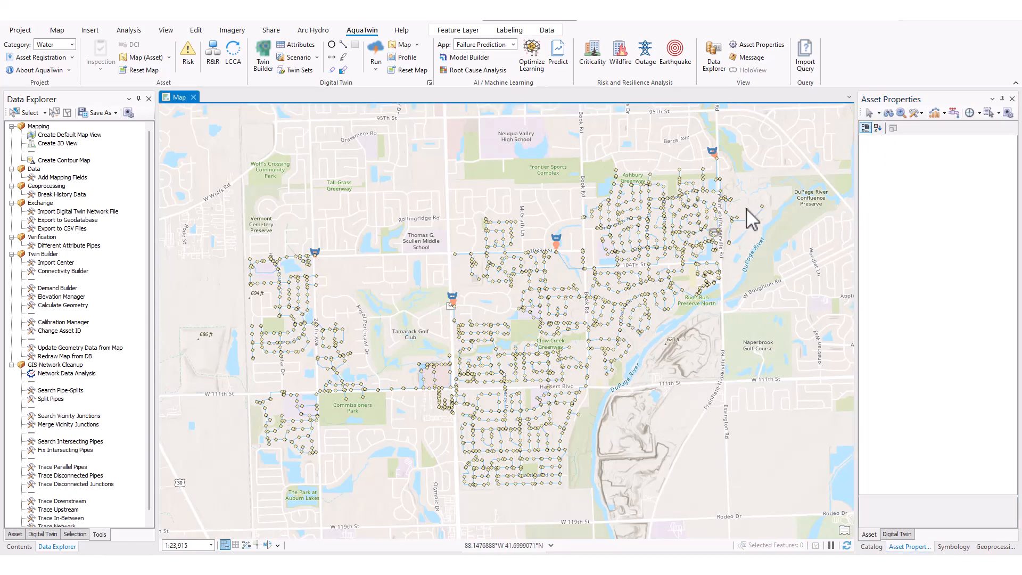
scroll(689, 292, up, 3)
scroll(686, 303, up, 2)
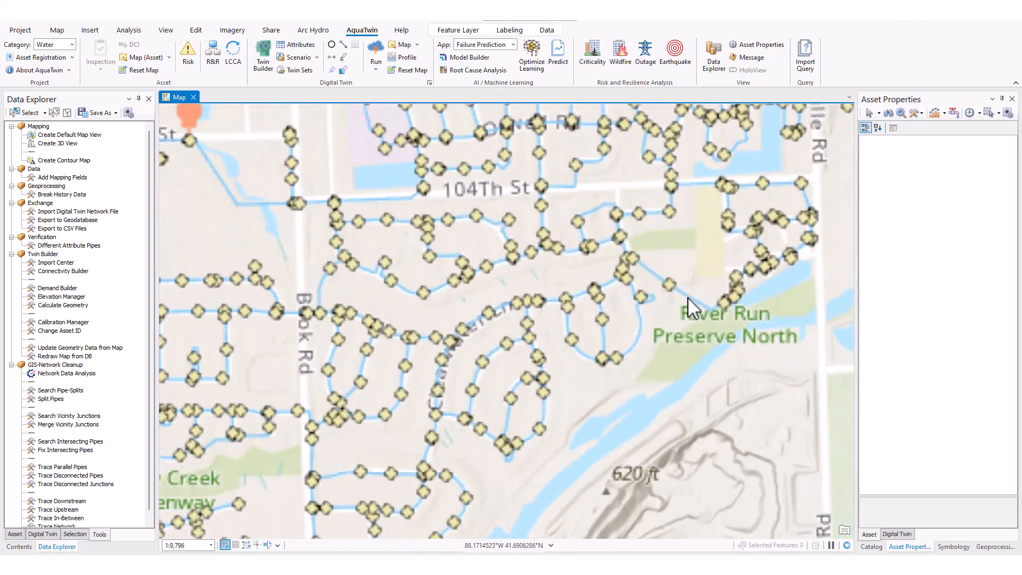
click(701, 325)
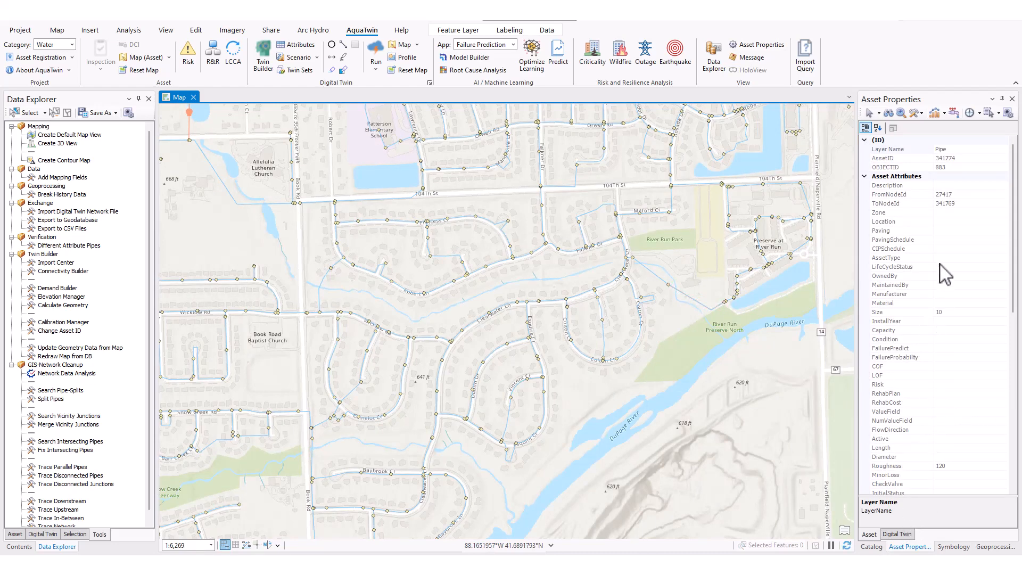
- Open the attribute table of the Junction layer from the map's layer contents
click(43, 547)
click(21, 546)
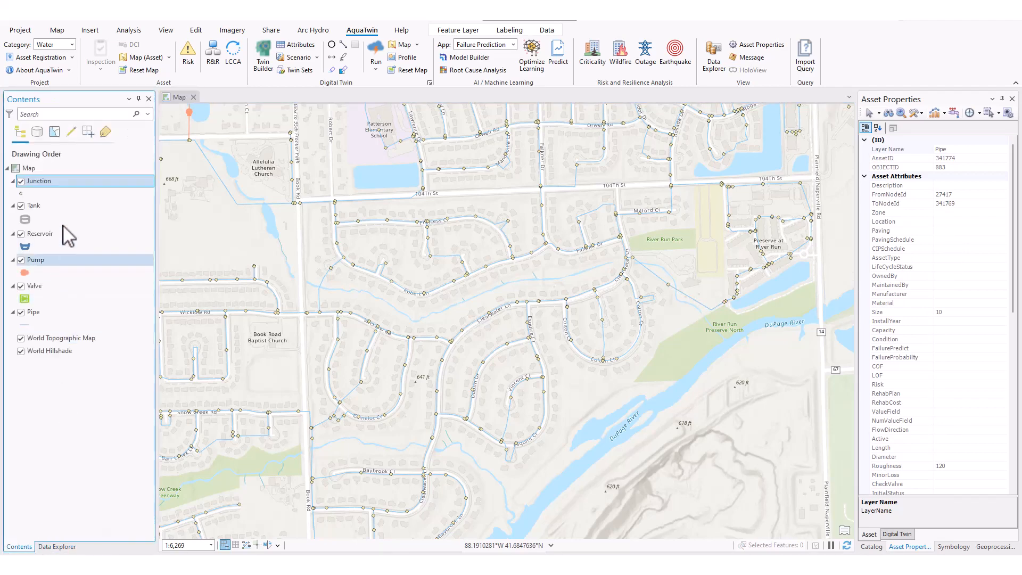
right_click(64, 183)
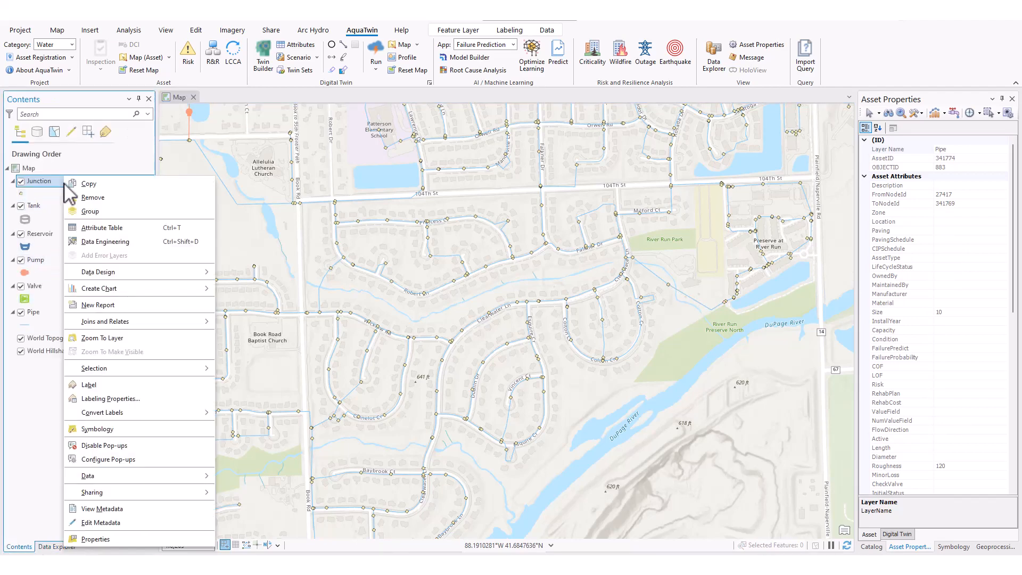
click(118, 232)
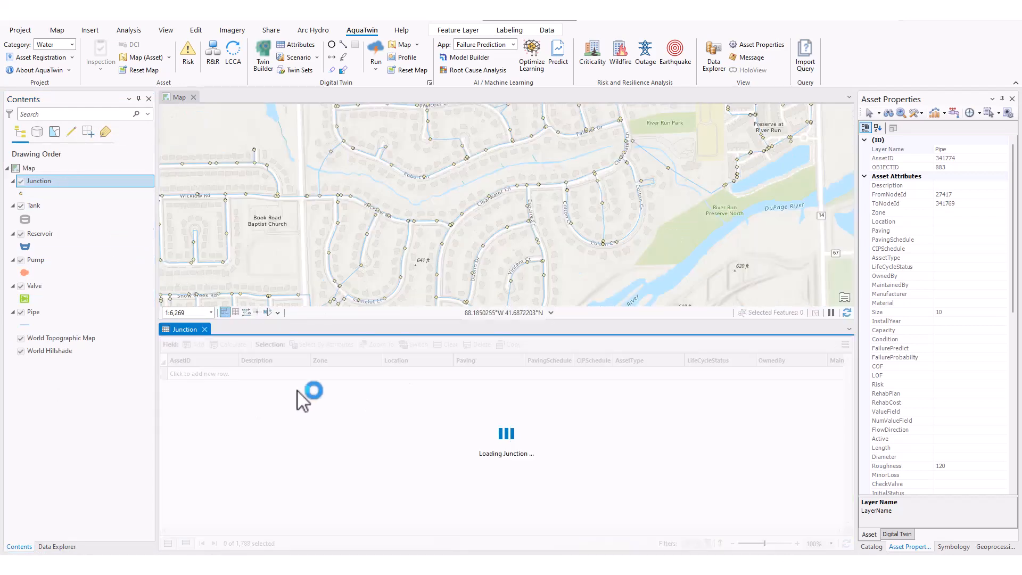
- Display and review the asset attributes of the junction just south of River Run Park, and close the Junction attribute table
click(870, 114)
click(668, 168)
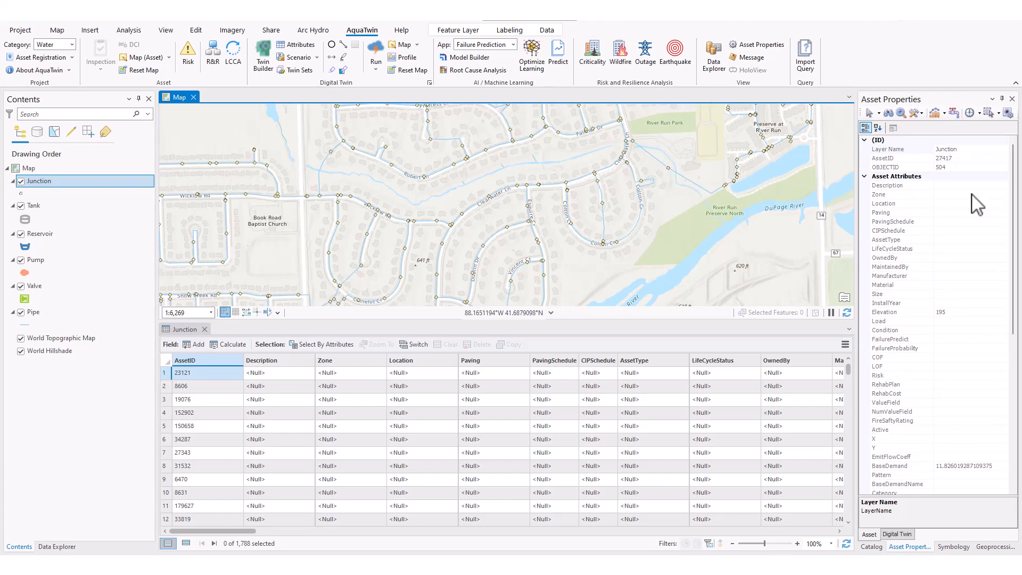
scroll(938, 434, down, 10)
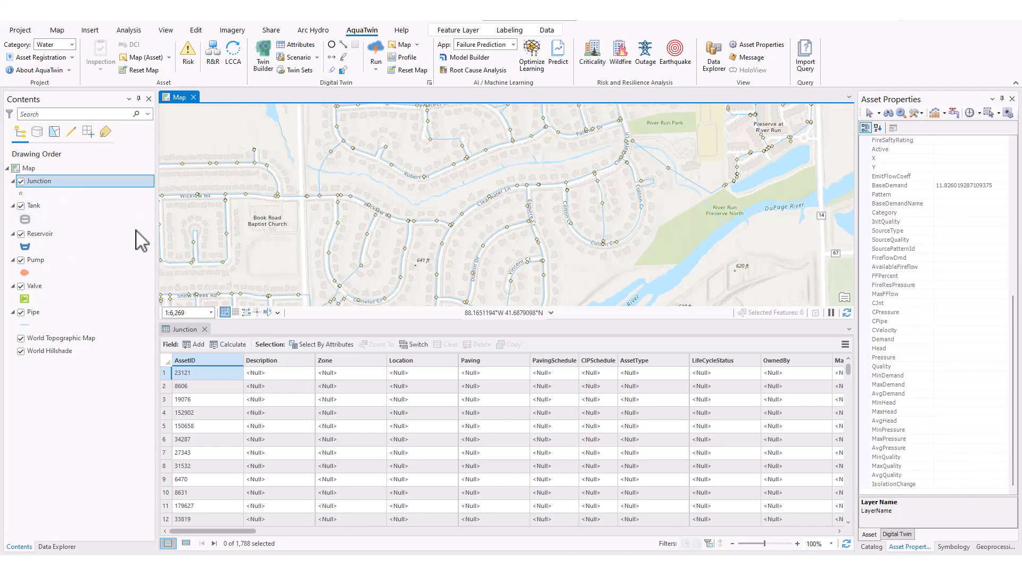
click(204, 329)
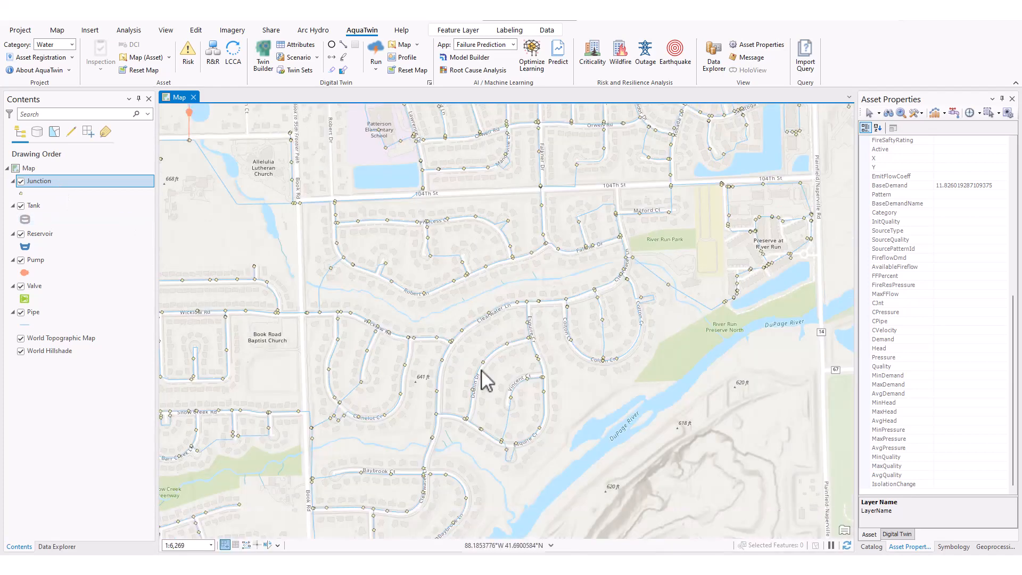
- Show the junction's digital twin properties and run the digital twin simulation to fill in its output values
click(894, 535)
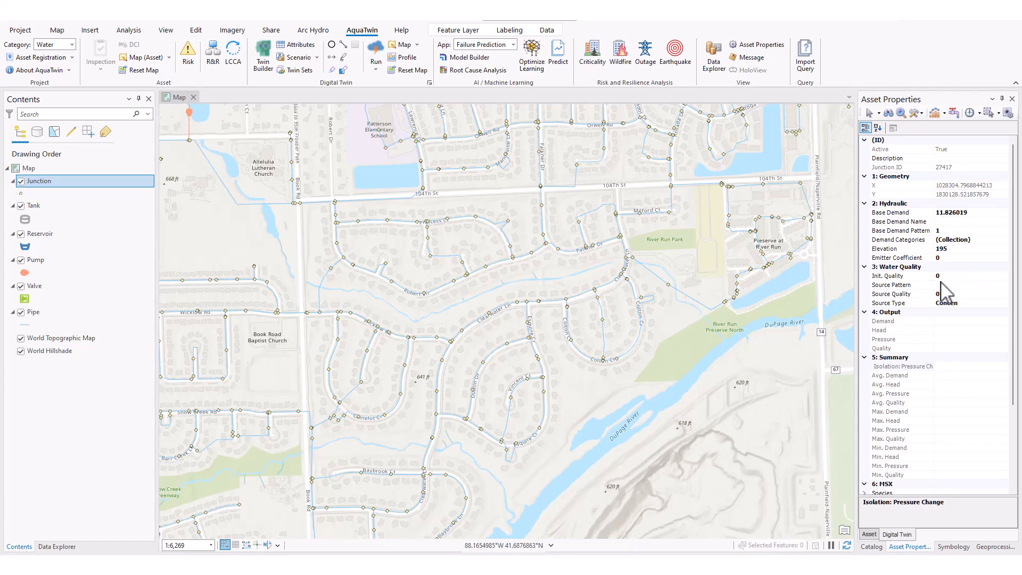
click(377, 53)
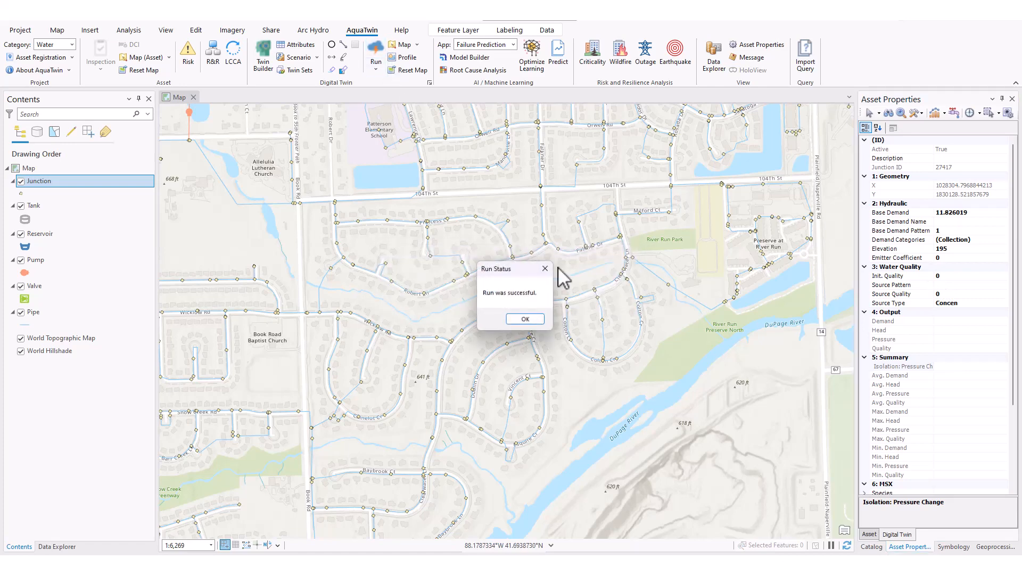
click(523, 321)
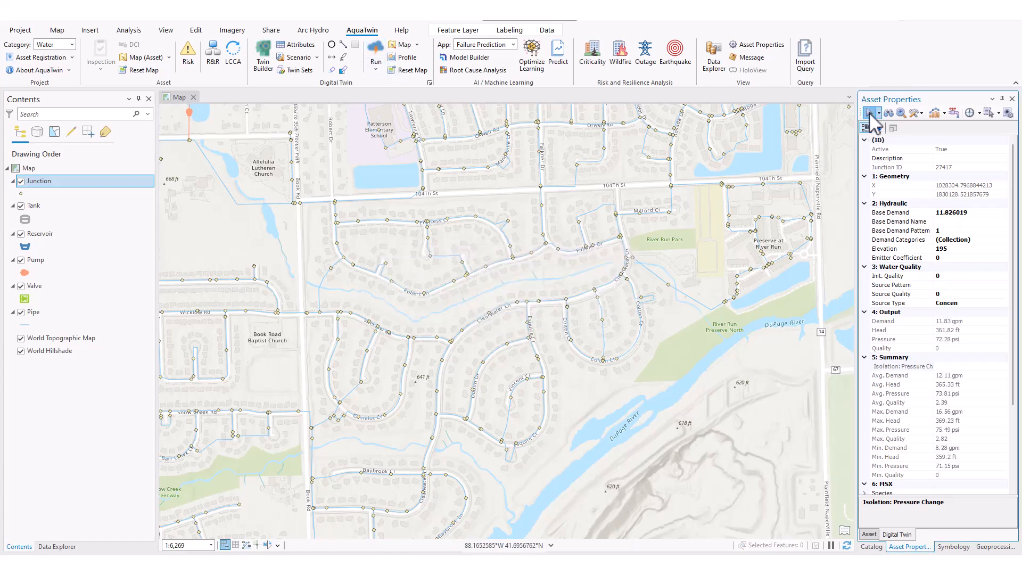
- Review the simulation results of the pipe beside River Run Preserve North and view its flow as a time series graph
click(693, 298)
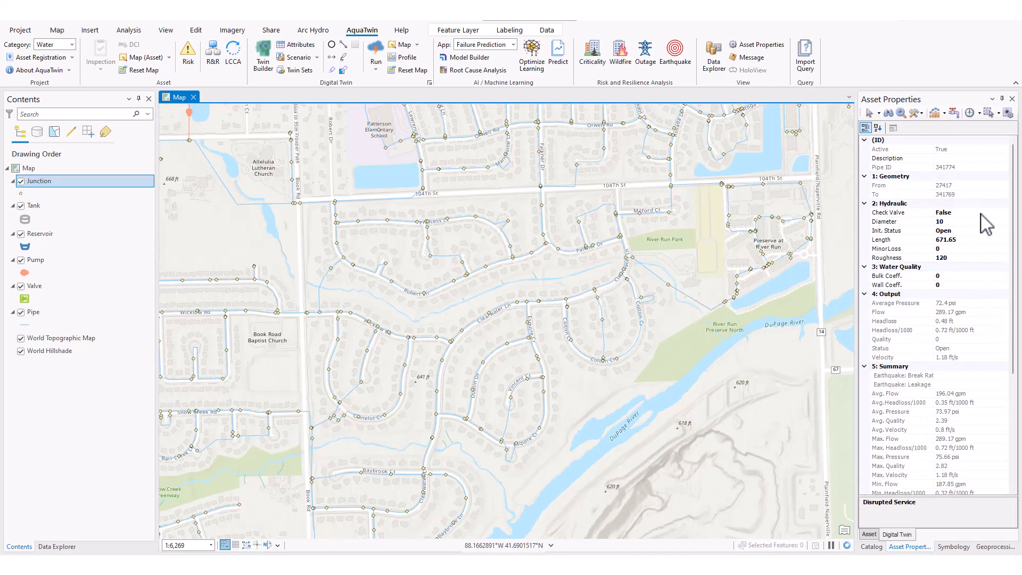
scroll(987, 221, down, 4)
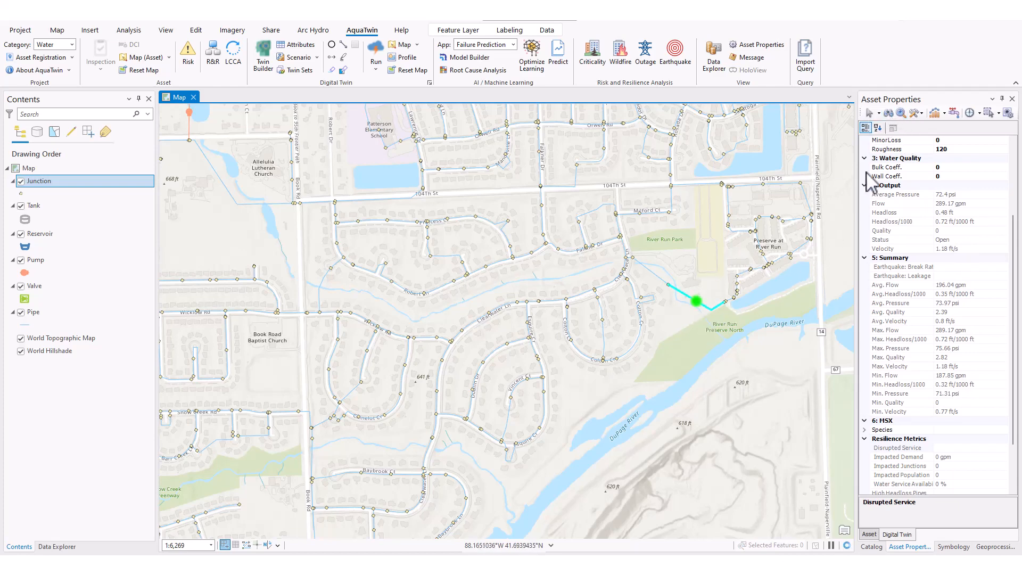
click(936, 113)
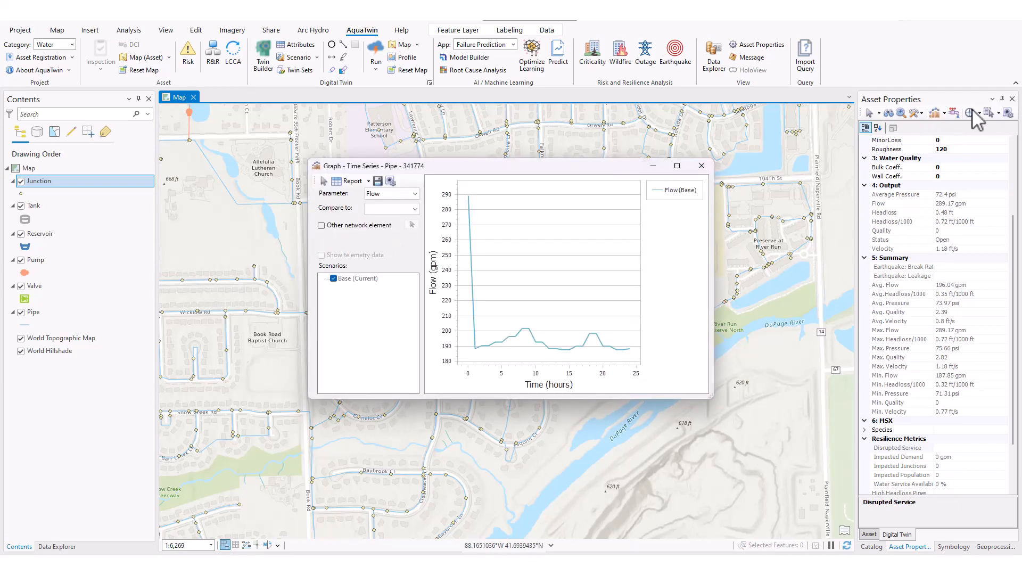
click(702, 167)
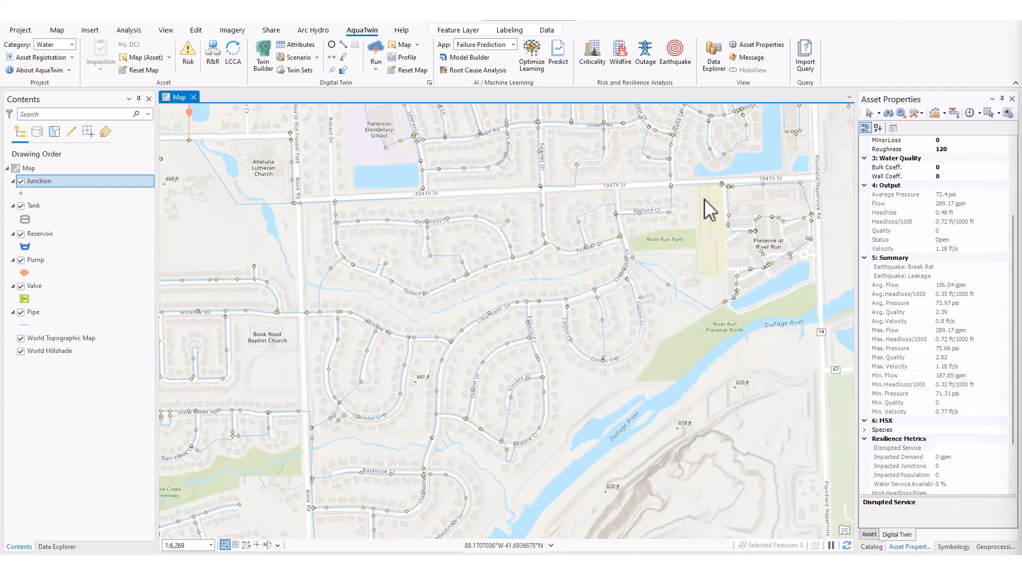
- Open the Message pane below the map and make it taller
click(748, 55)
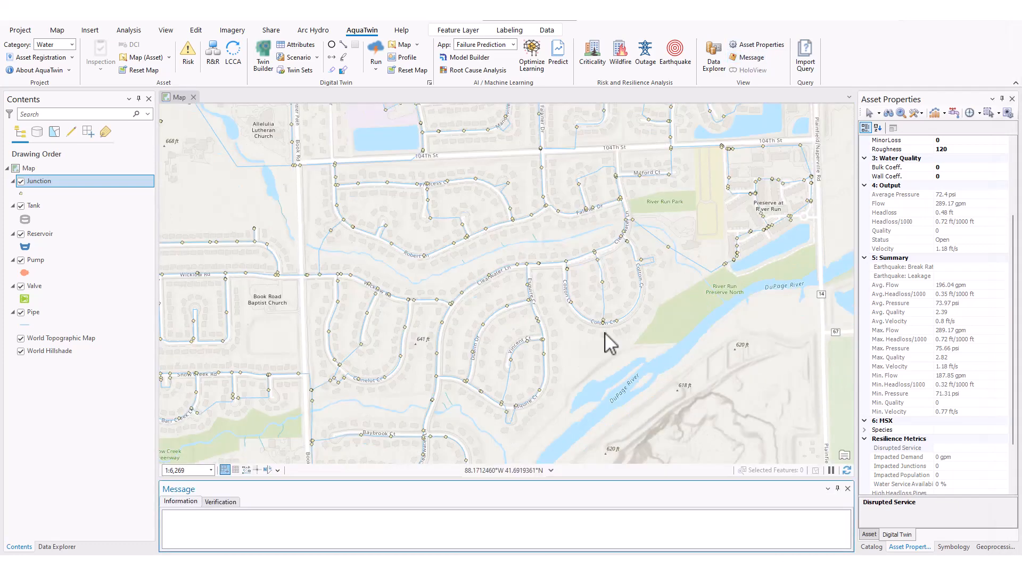
drag(515, 472, 515, 450)
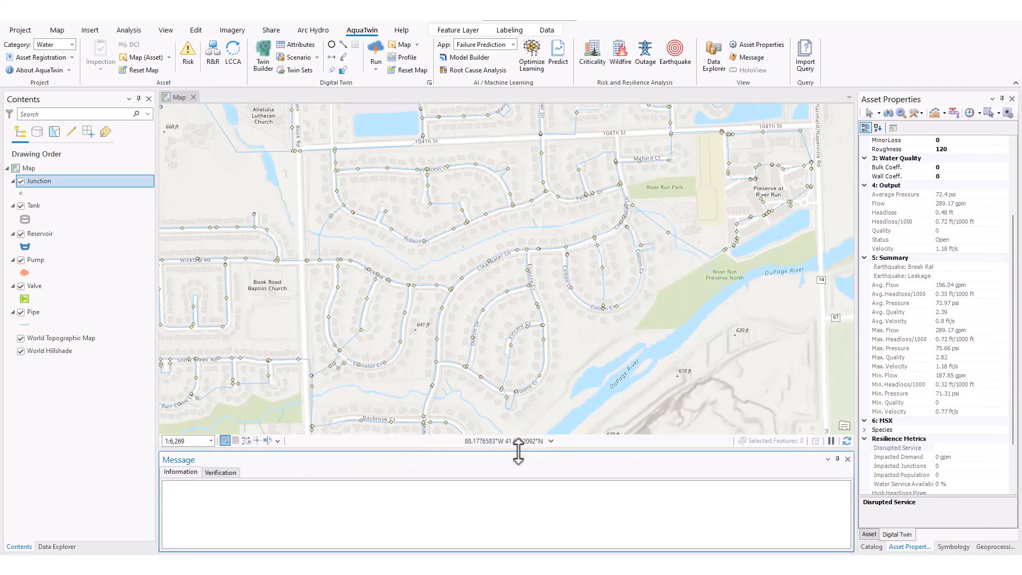